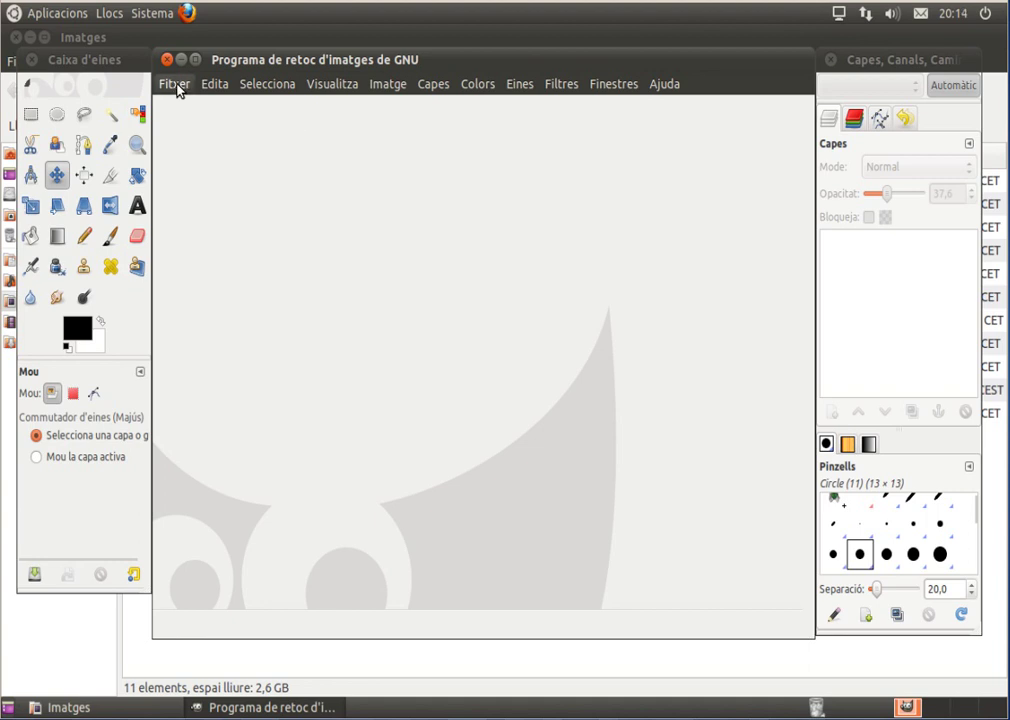
Open the juggler photo 21037__52_a_3_800x600.jpg from the Imatges folder.
click(176, 86)
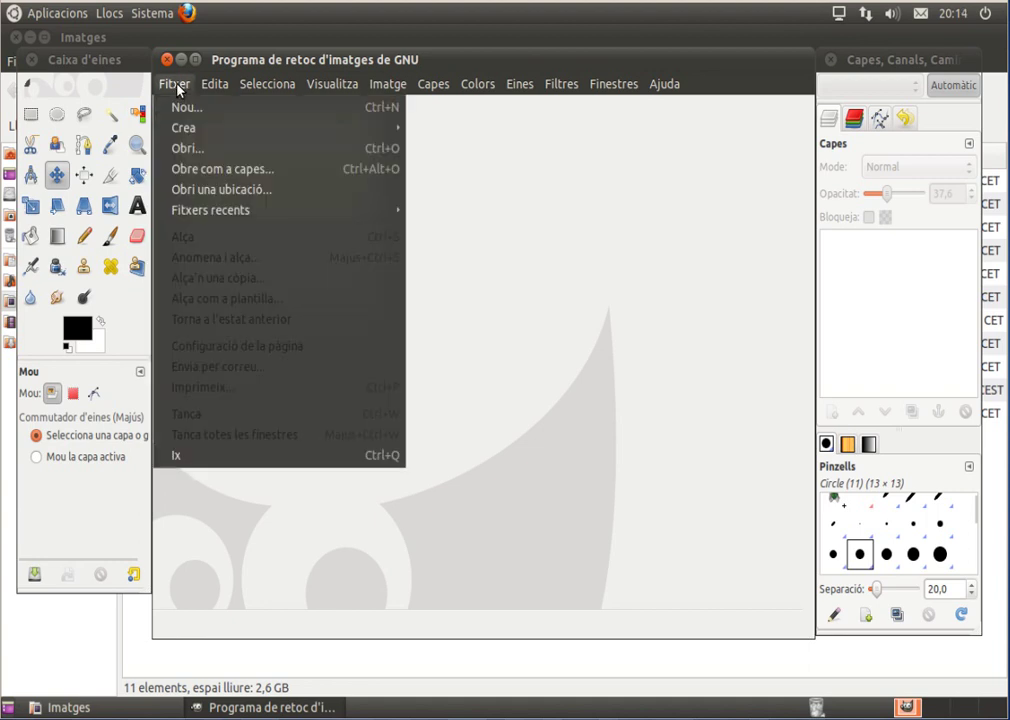
click(191, 150)
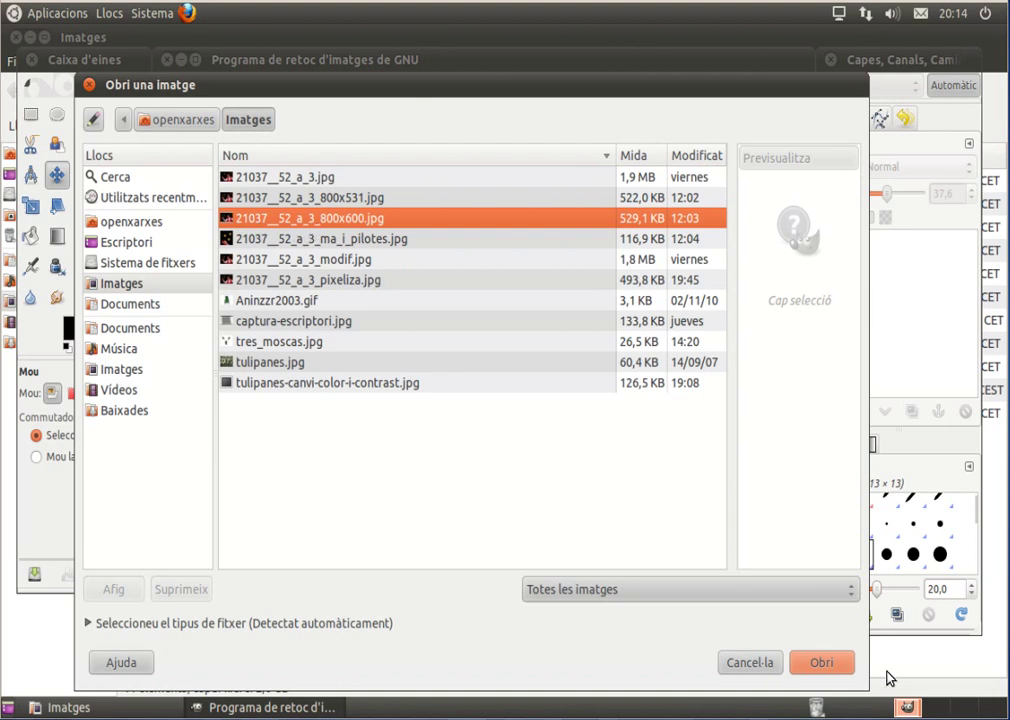
click(828, 666)
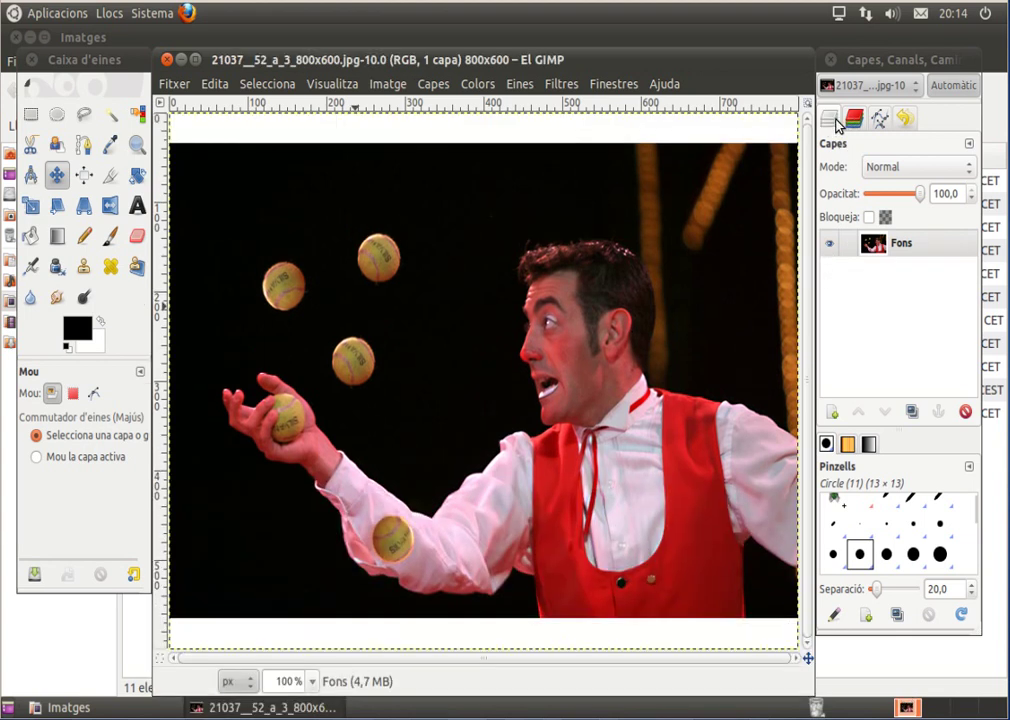
Start a new white-filled layer named Texto with width 400 and height 100.
click(855, 120)
click(831, 122)
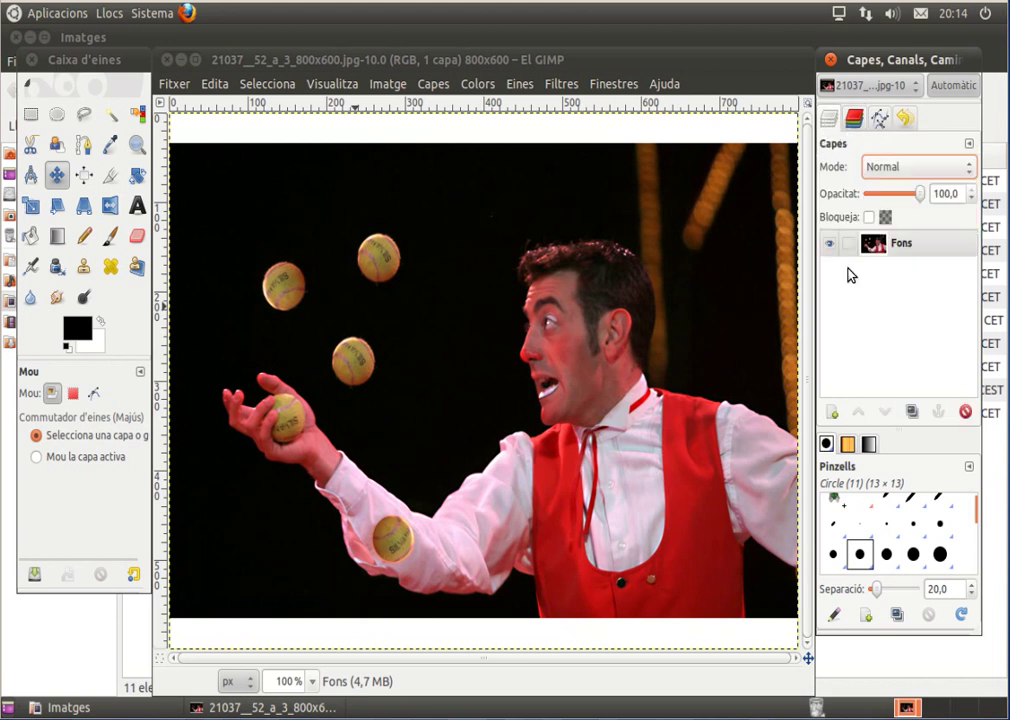
click(833, 413)
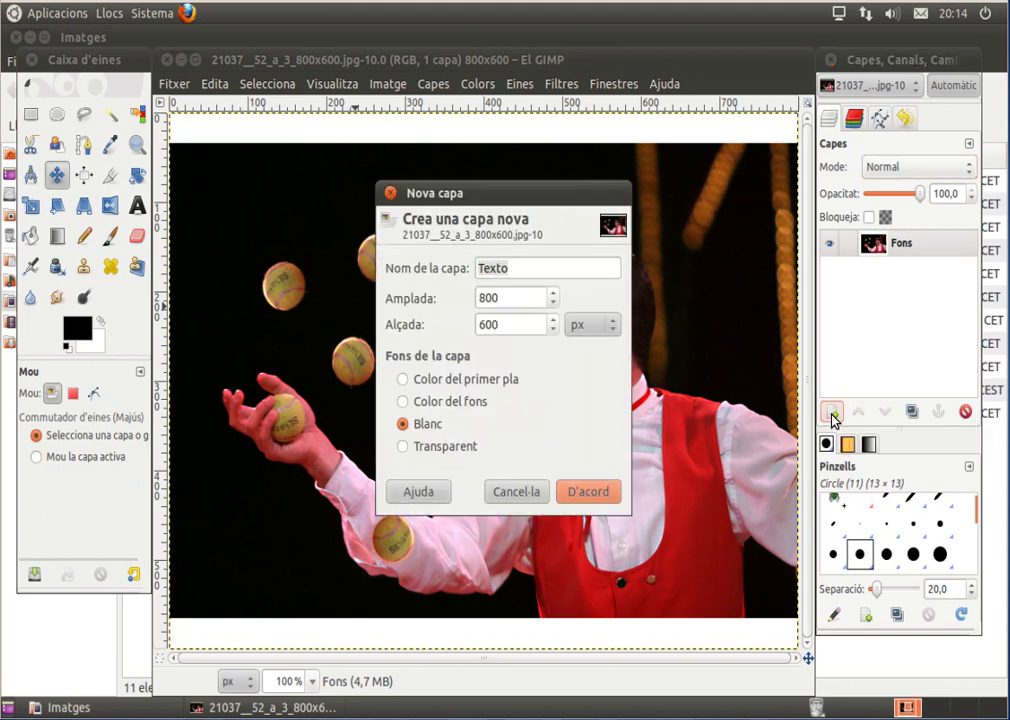
click(483, 298)
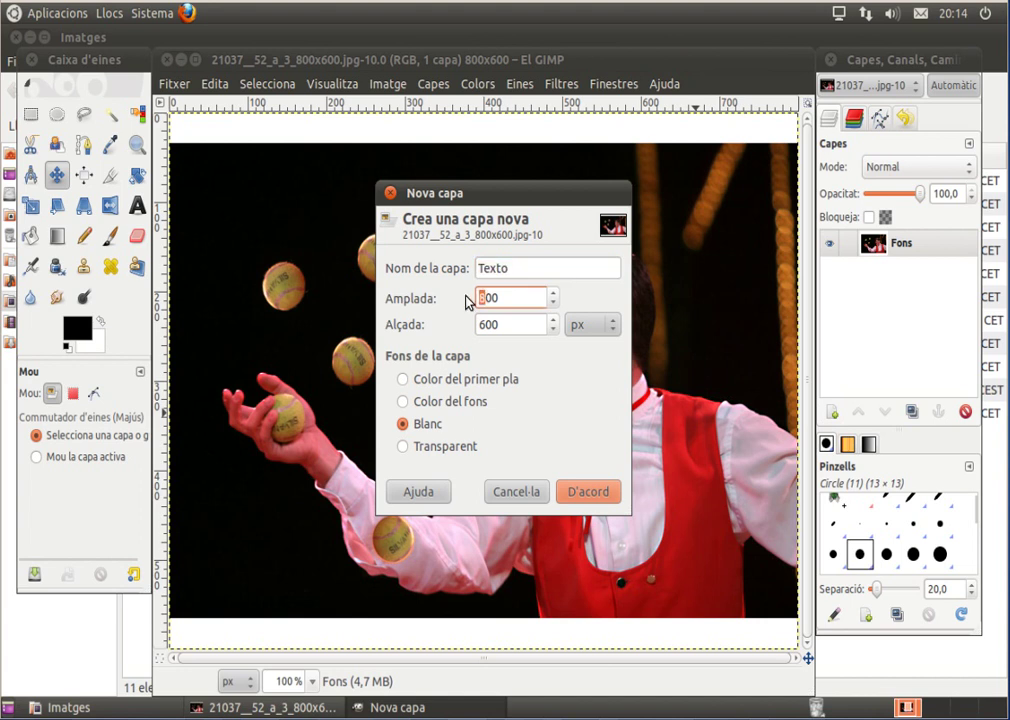
text(4)
drag(488, 325, 477, 326)
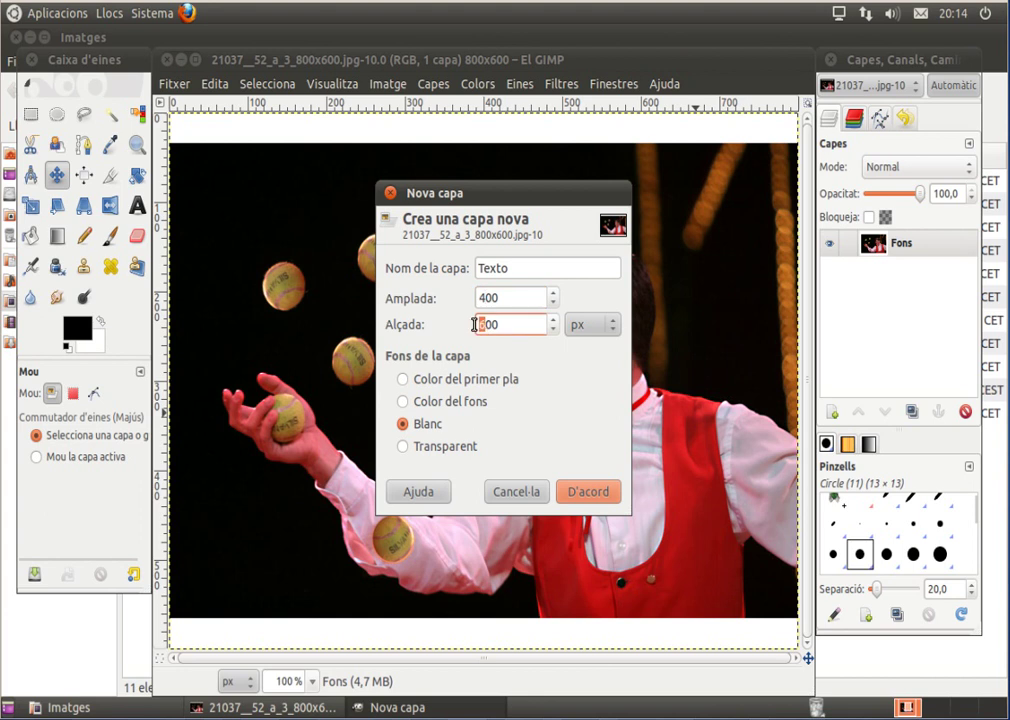
text(1)
Create the 400×100 Texto layer and move it to the photo's lower right, over the red vest.
click(587, 492)
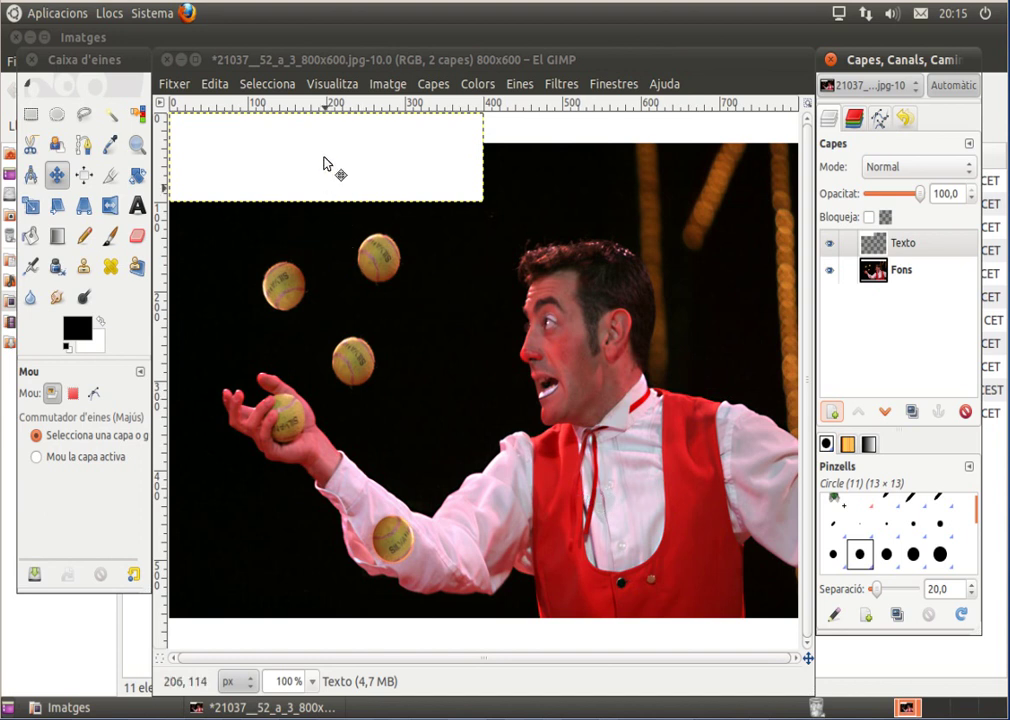
mouse_move(323, 155)
mouse_down()
mouse_move(424, 298)
mouse_move(568, 432)
mouse_up()
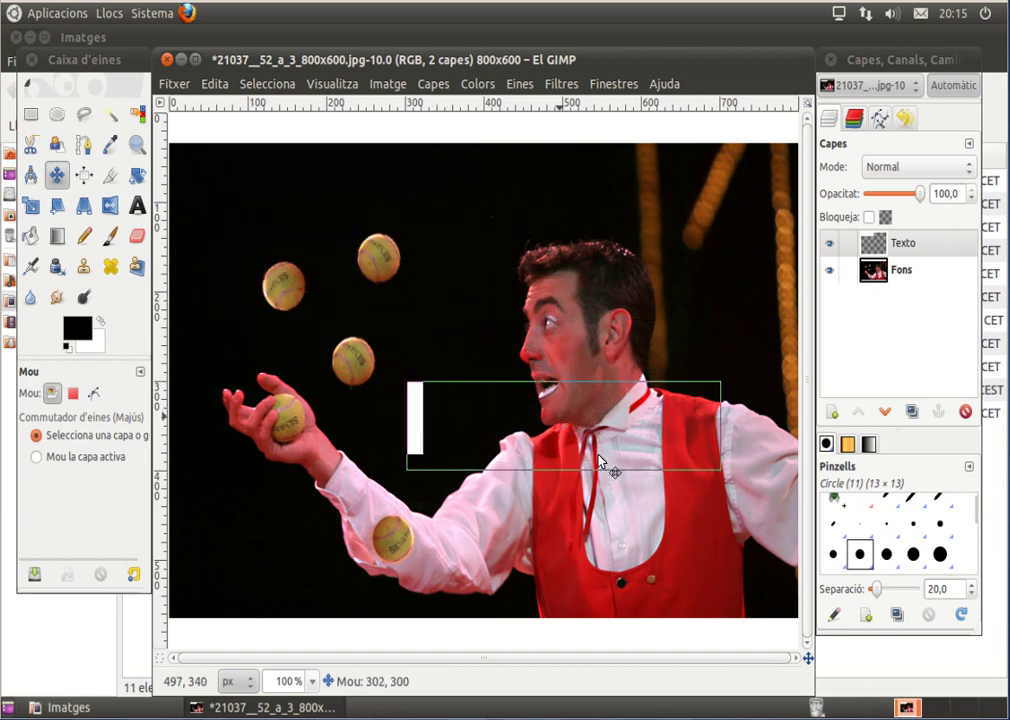
mouse_move(568, 432)
mouse_down()
mouse_move(644, 550)
mouse_move(602, 562)
mouse_up()
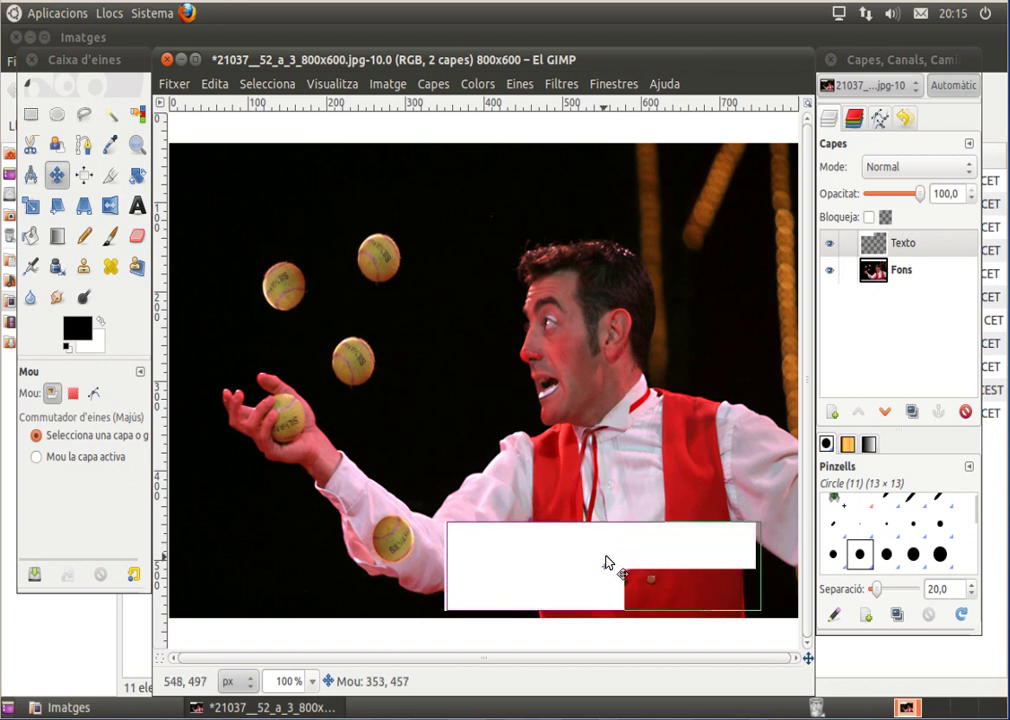
drag(602, 562, 607, 561)
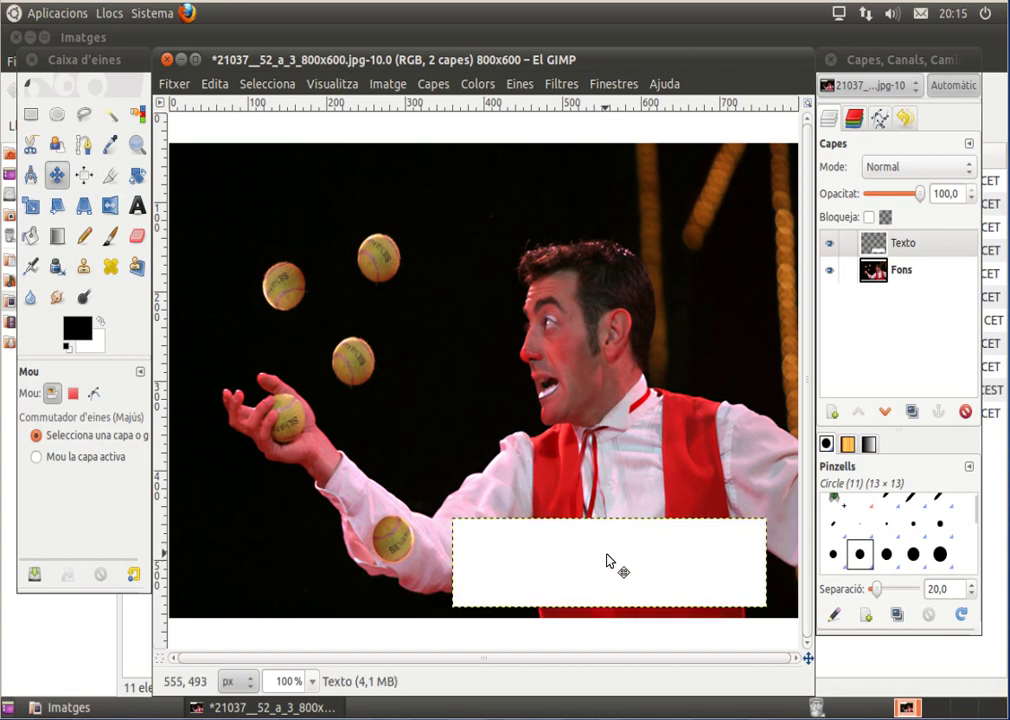
Lower the Texto layer's opacity from 100 down to 60 in the Layers panel.
click(899, 199)
click(899, 199)
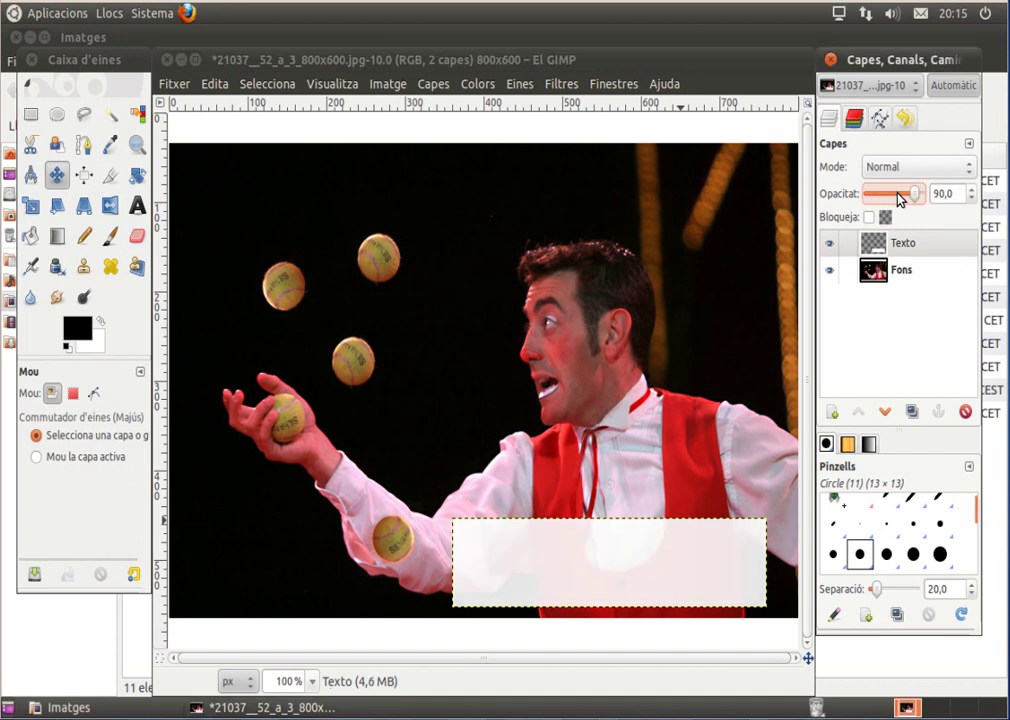
click(887, 199)
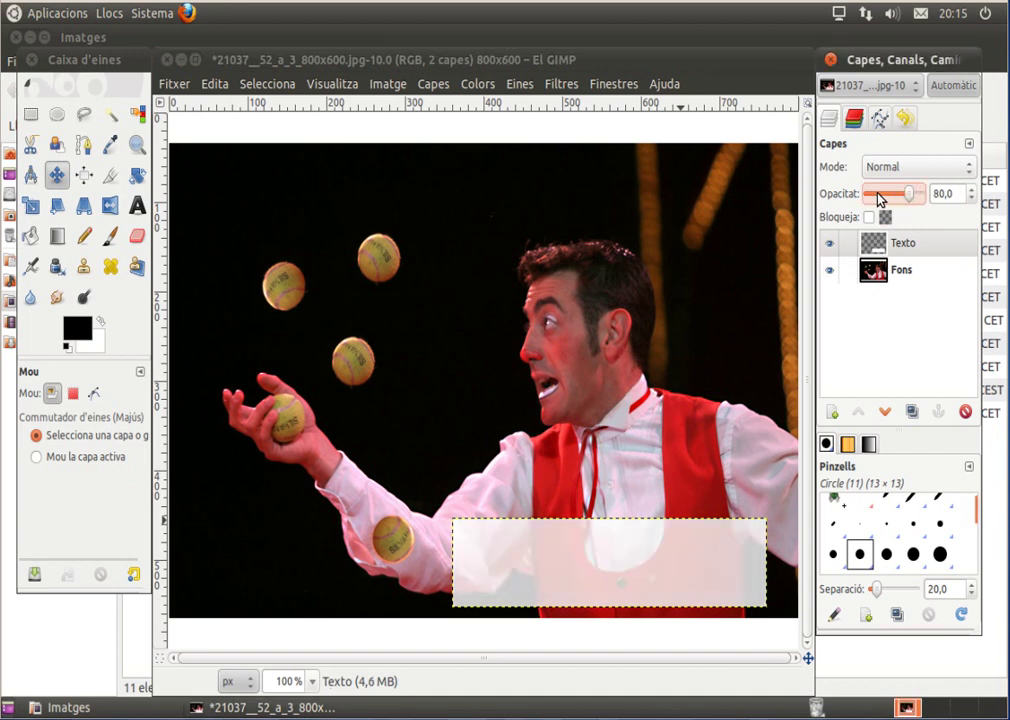
click(877, 199)
click(873, 199)
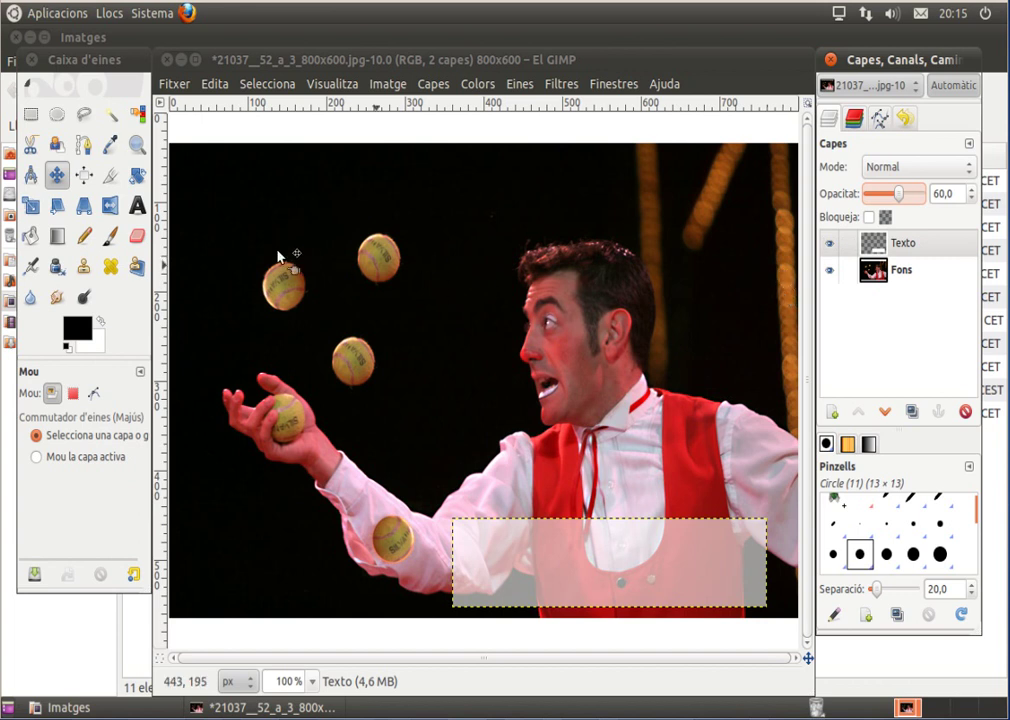
With the Text tool, draw a text box inside the banner and type 'Pallasso'.
click(137, 207)
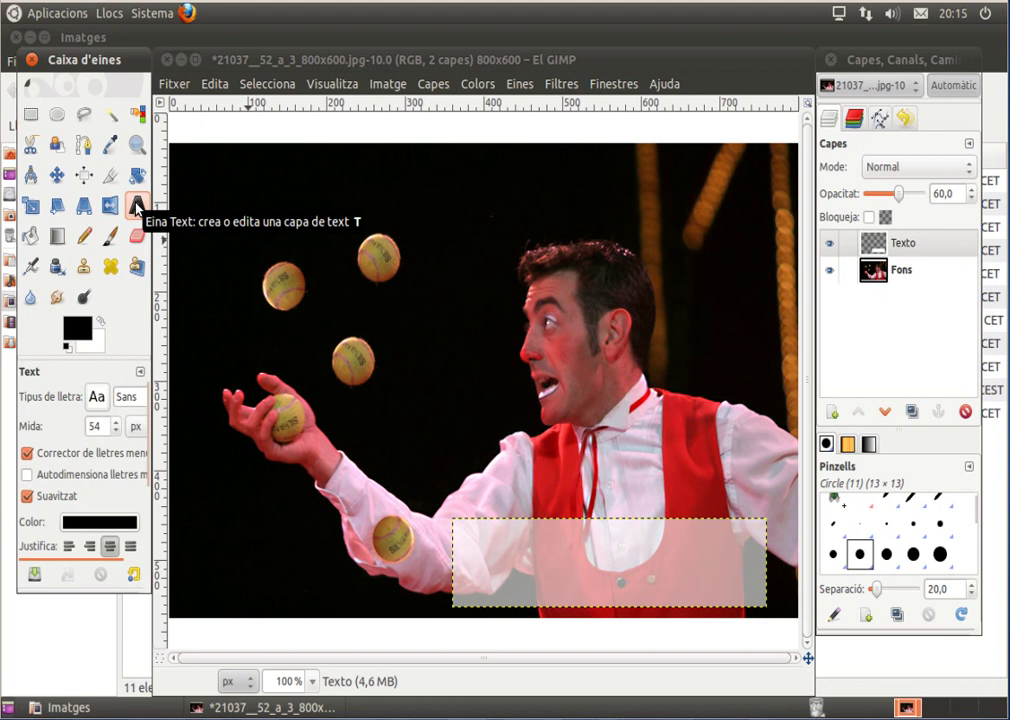
click(470, 533)
drag(558, 592, 735, 580)
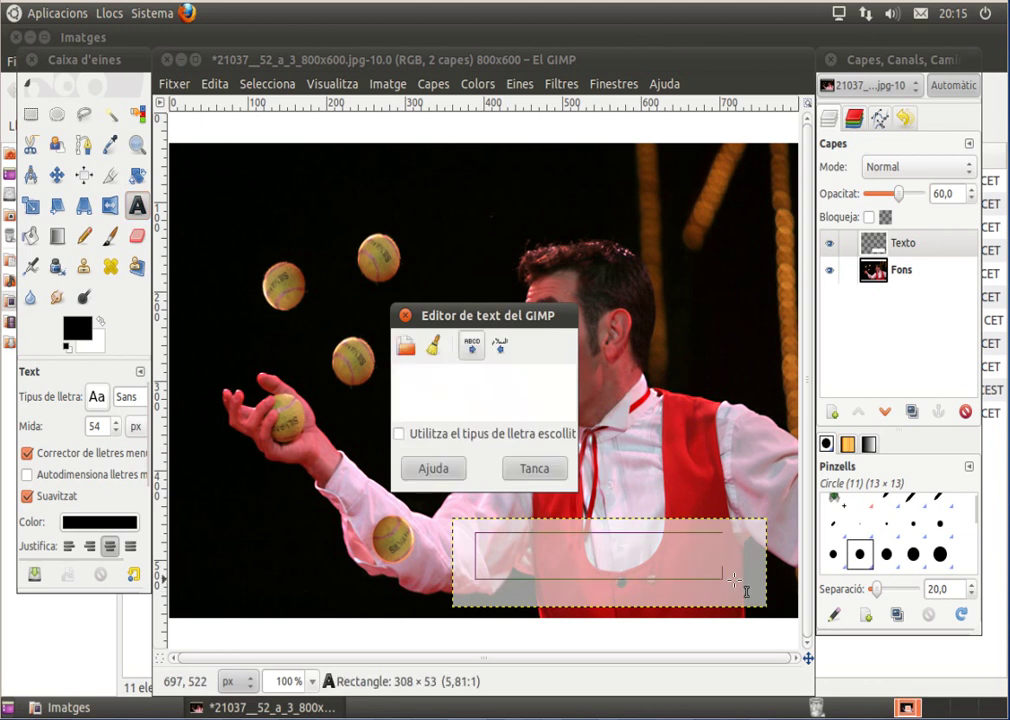
drag(735, 580, 741, 573)
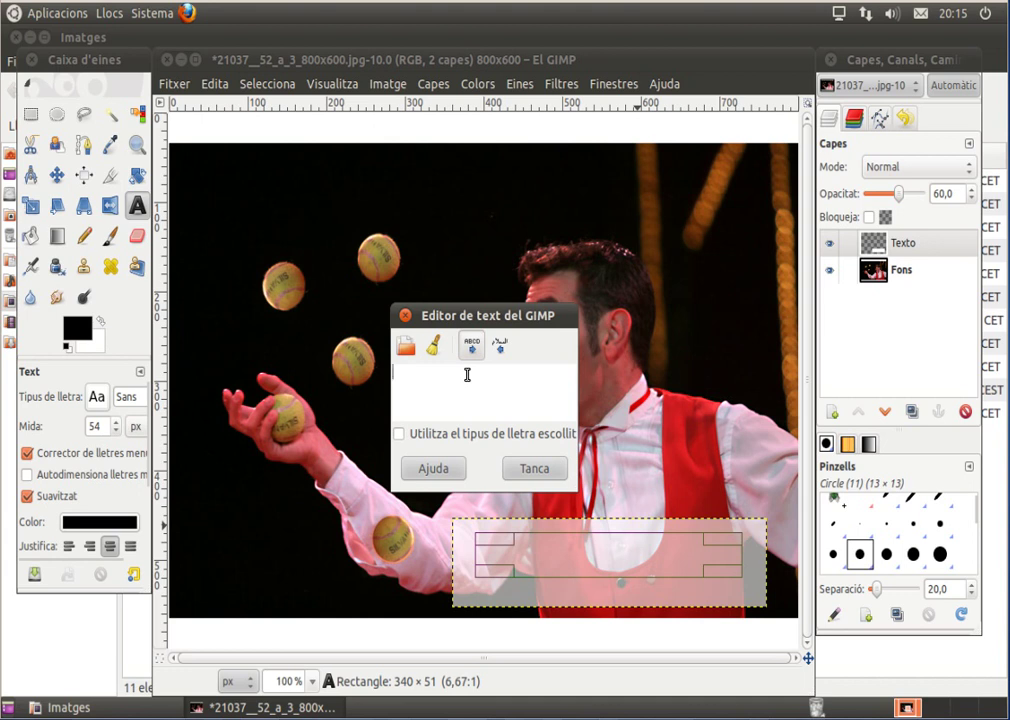
text(Pa)
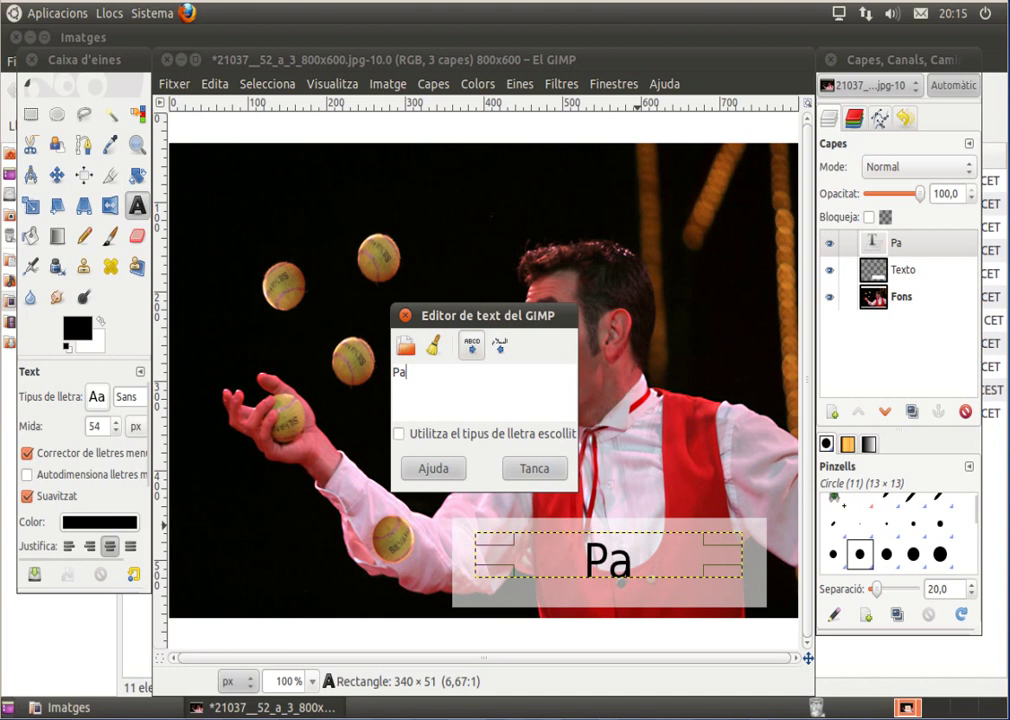
text(lla)
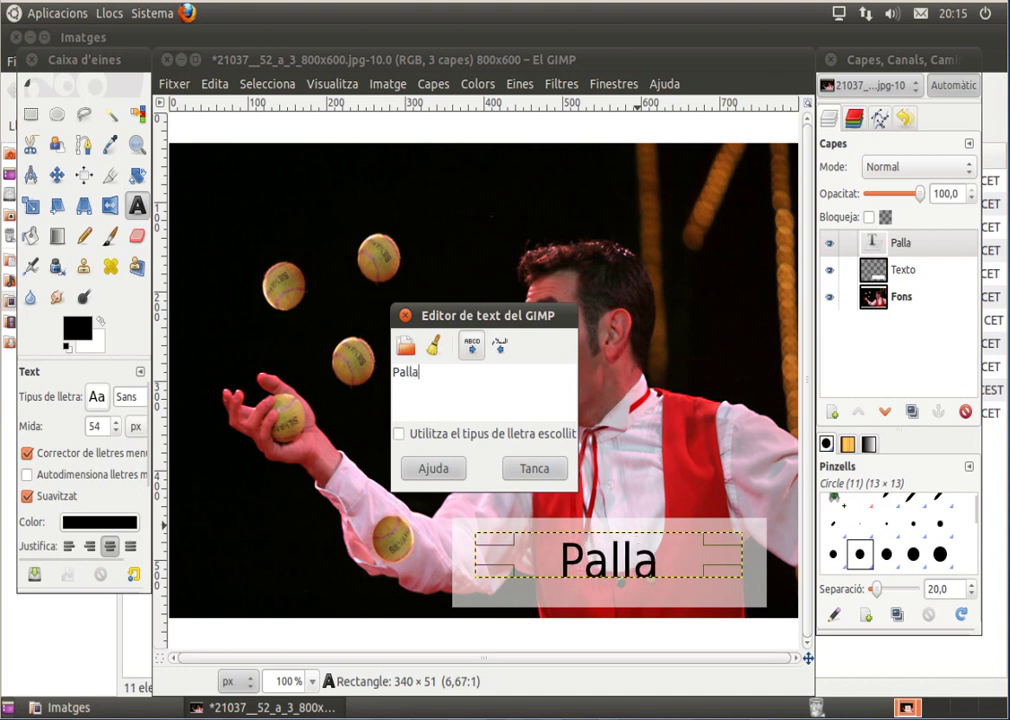
text(ss)
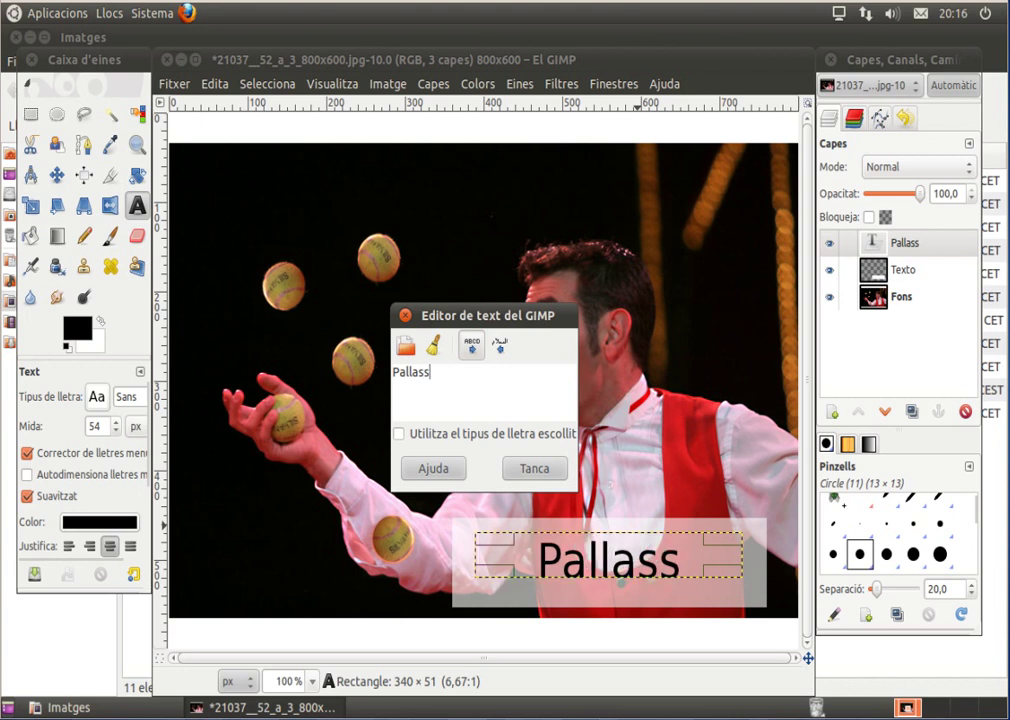
text(o)
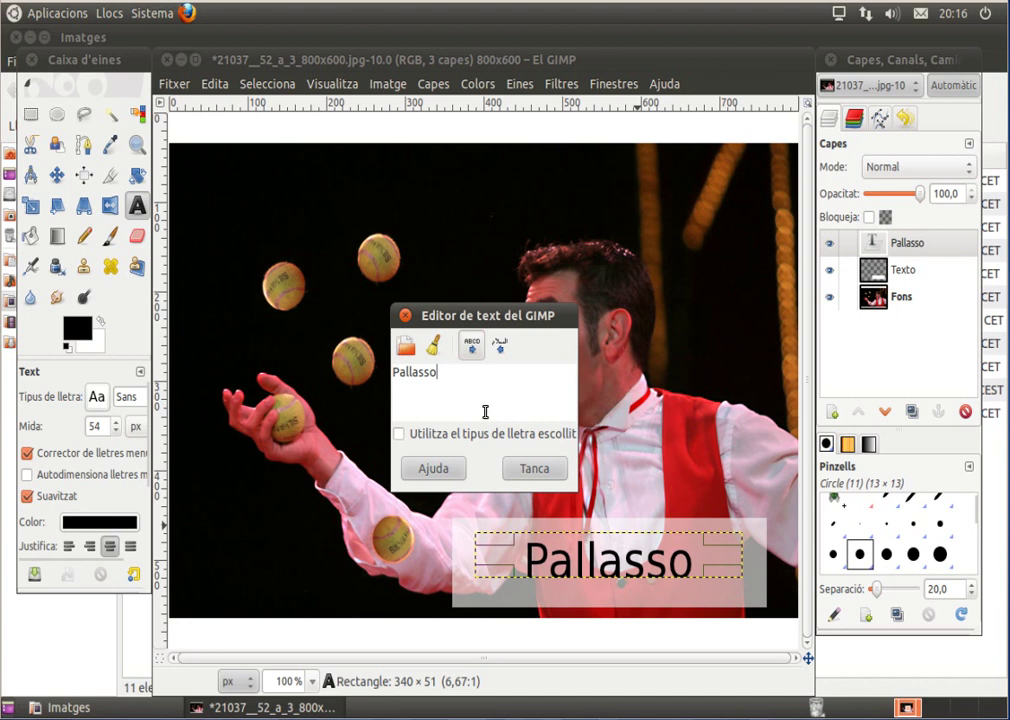
Recolour the Pallasso text from black to dark purple 551c3c.
click(87, 528)
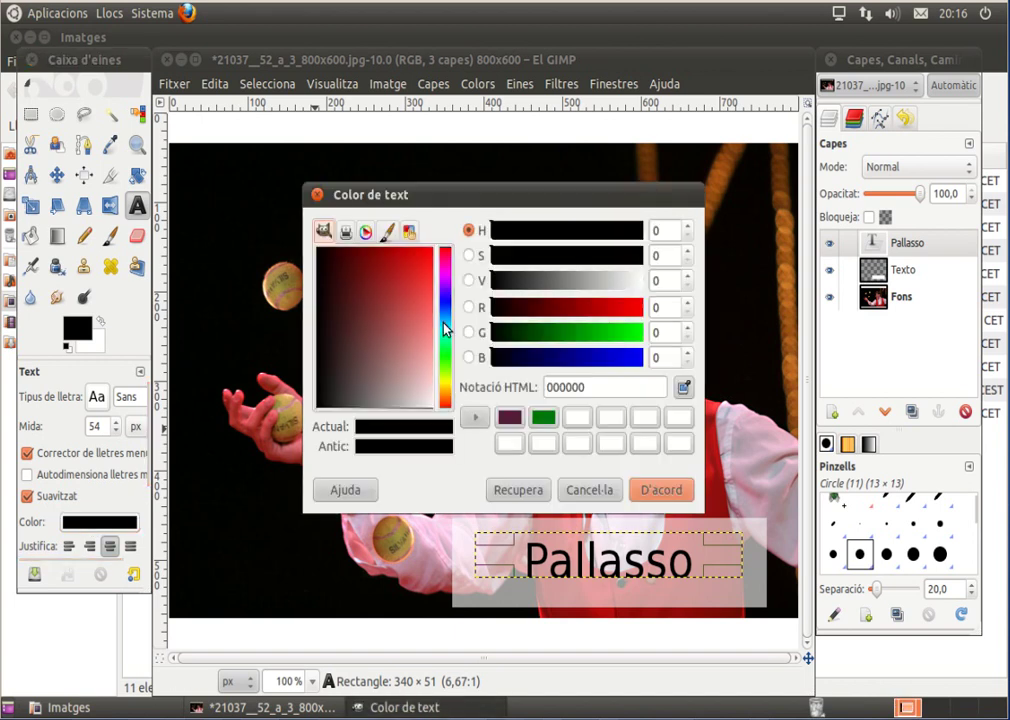
click(448, 275)
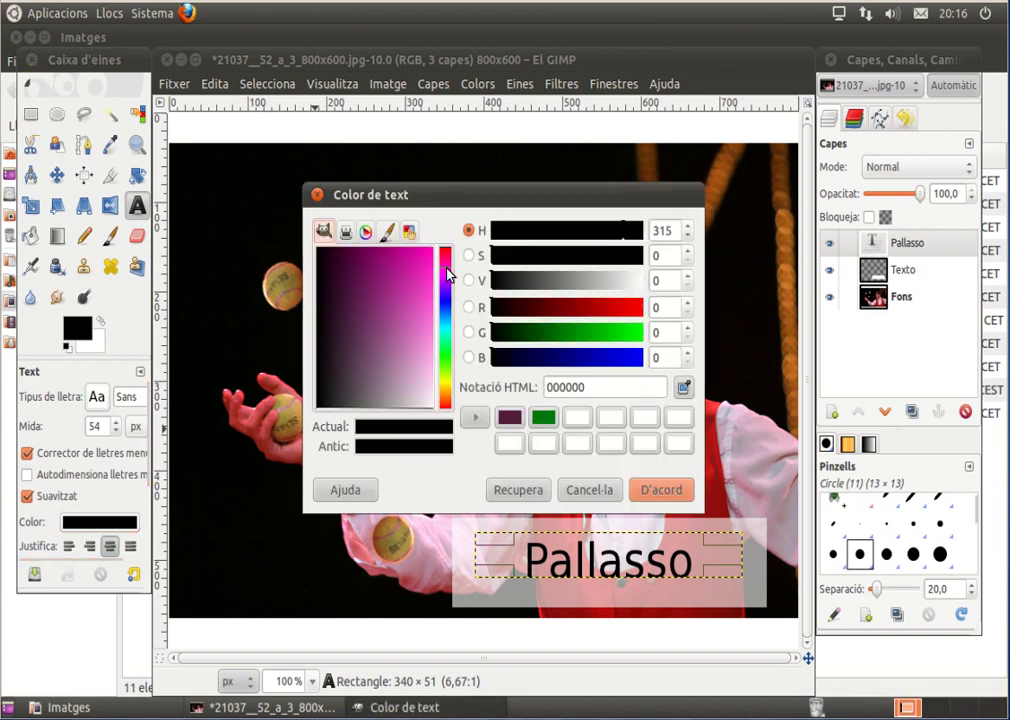
click(350, 265)
drag(358, 287, 363, 250)
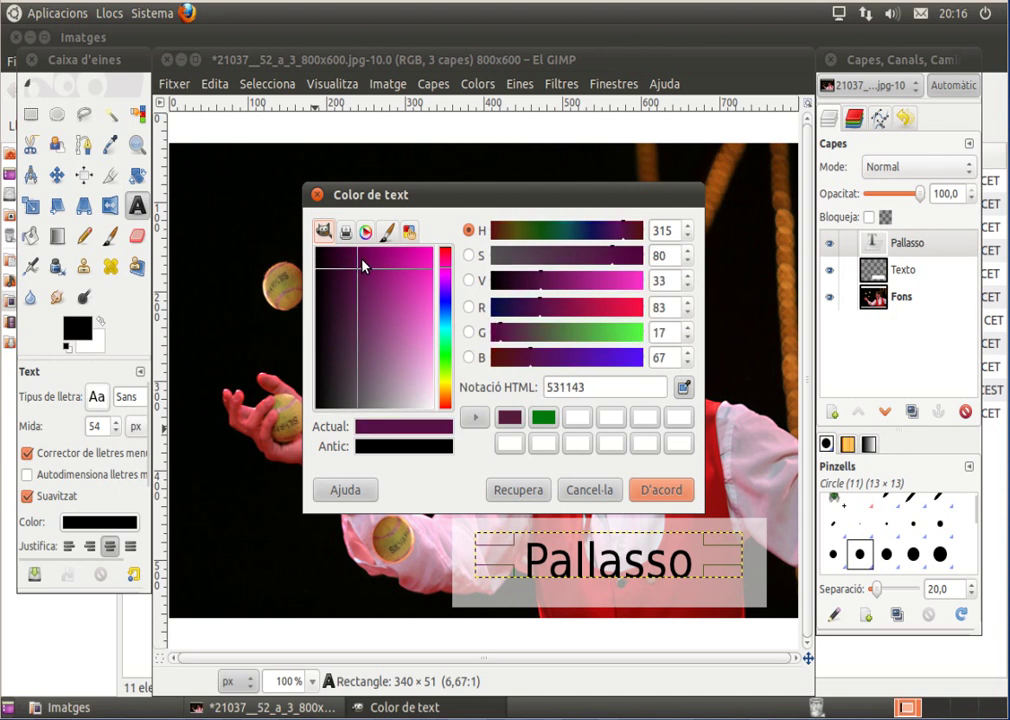
click(510, 417)
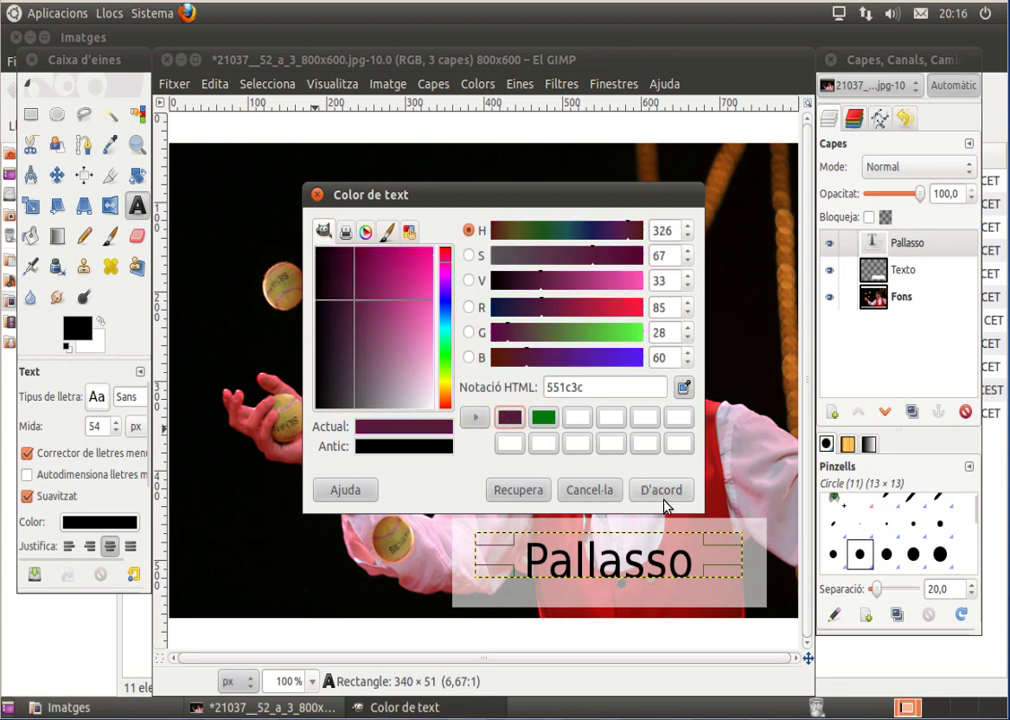
click(662, 490)
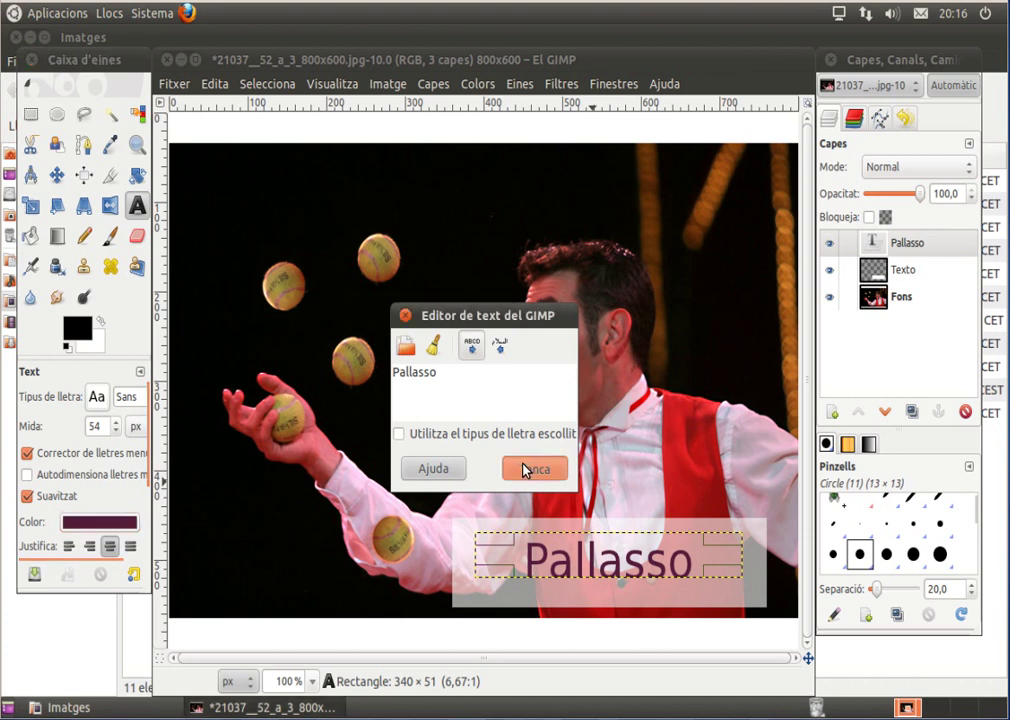
Commit the Pallasso text, switch to the Move tool, and double-click the Texto layer's name.
click(527, 469)
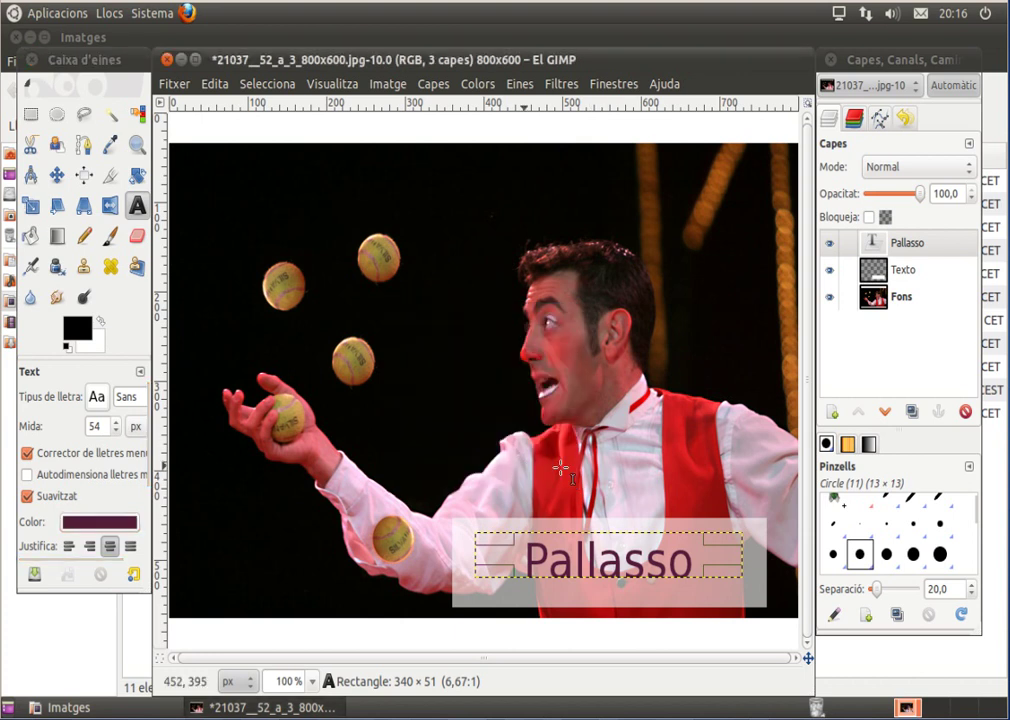
click(906, 300)
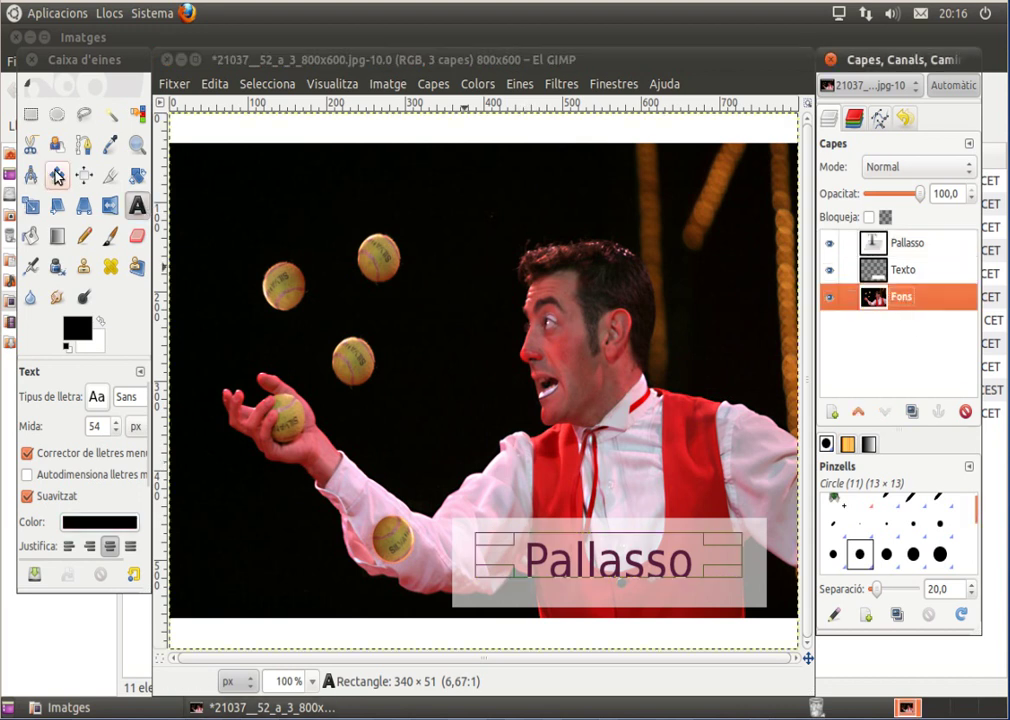
key(m)
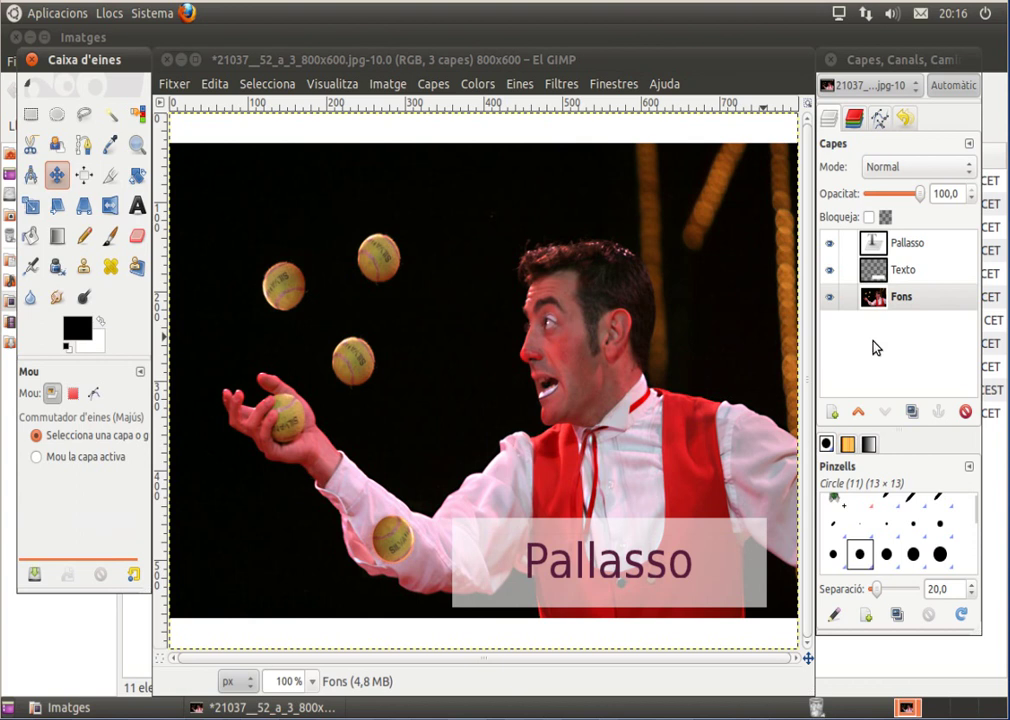
click(910, 272)
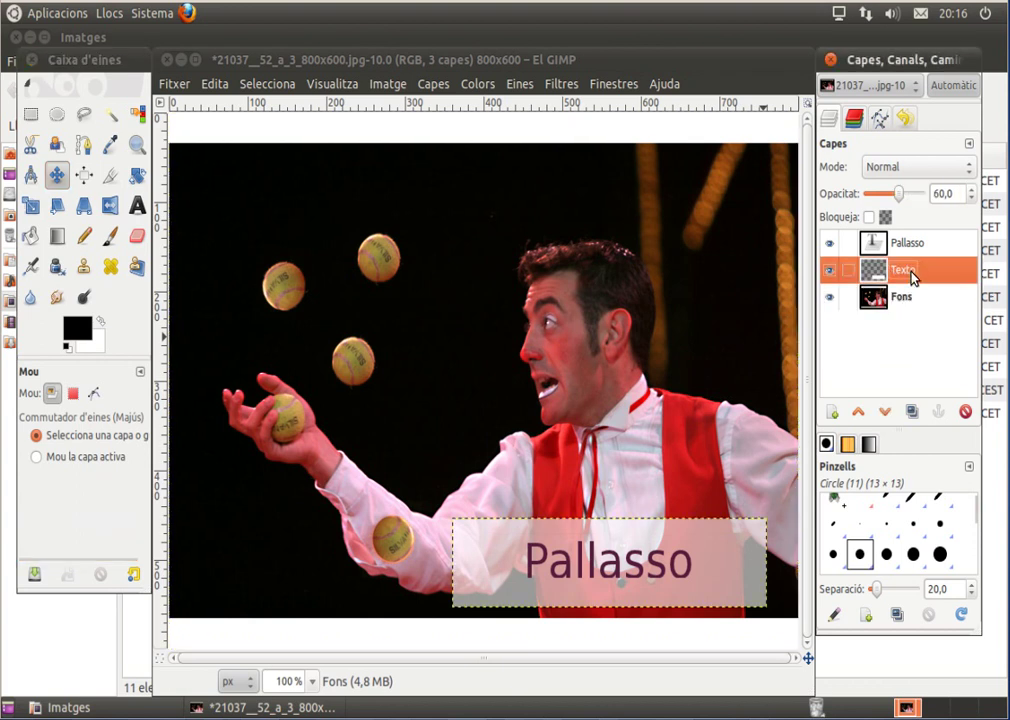
double_click(898, 276)
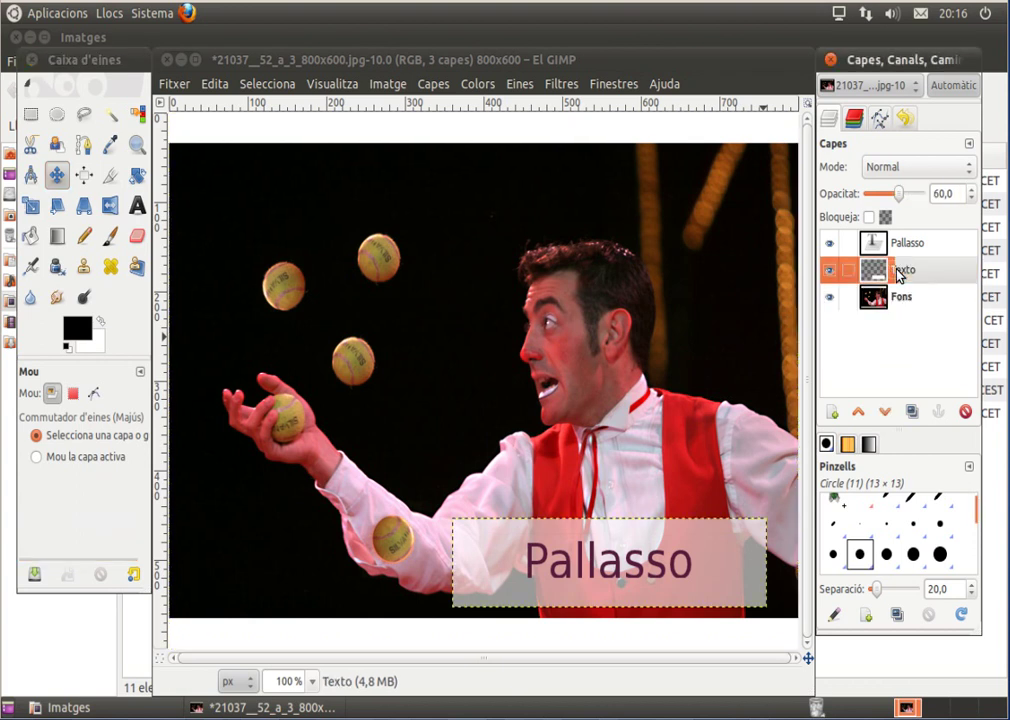
Rename the Texto layer to 'Fons - Texto' through its layer attributes.
right_click(898, 276)
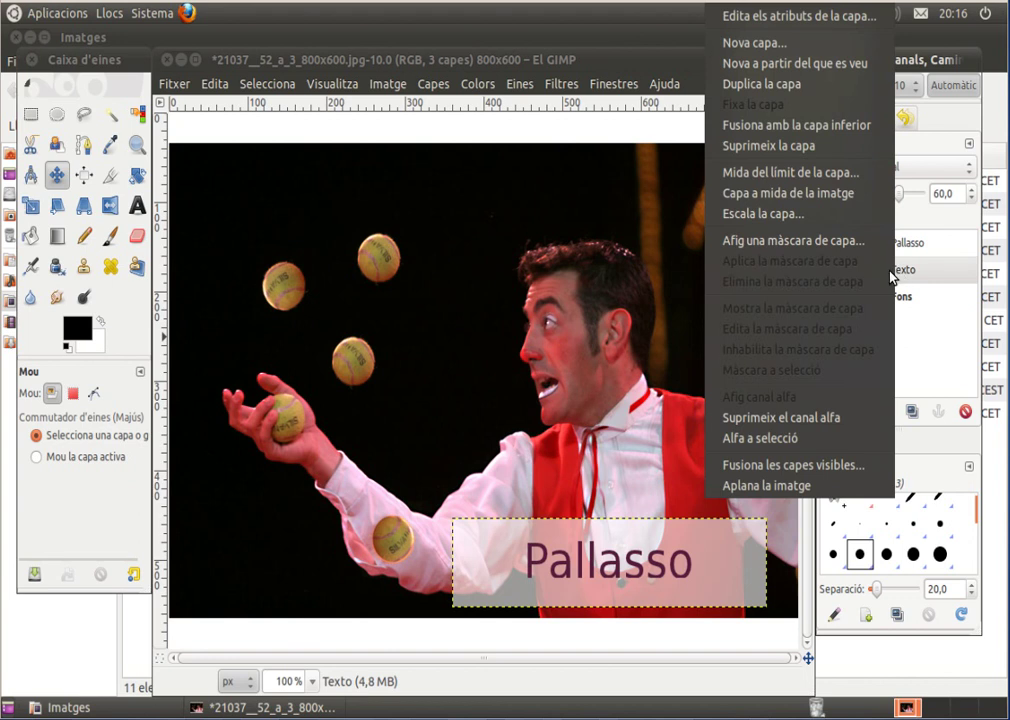
click(793, 18)
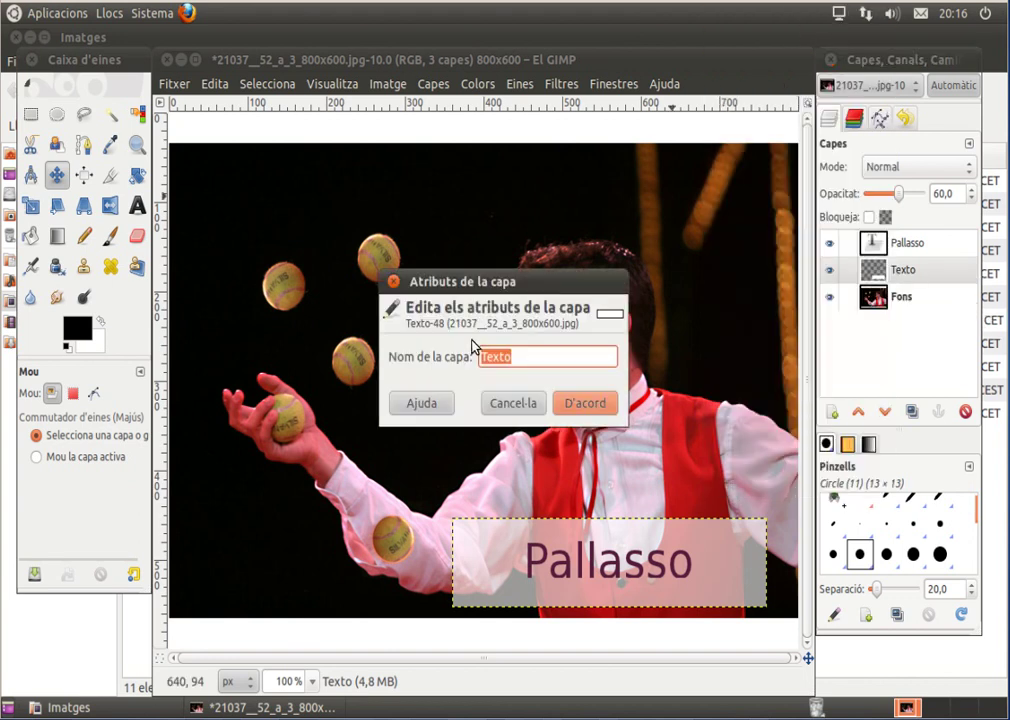
click(484, 358)
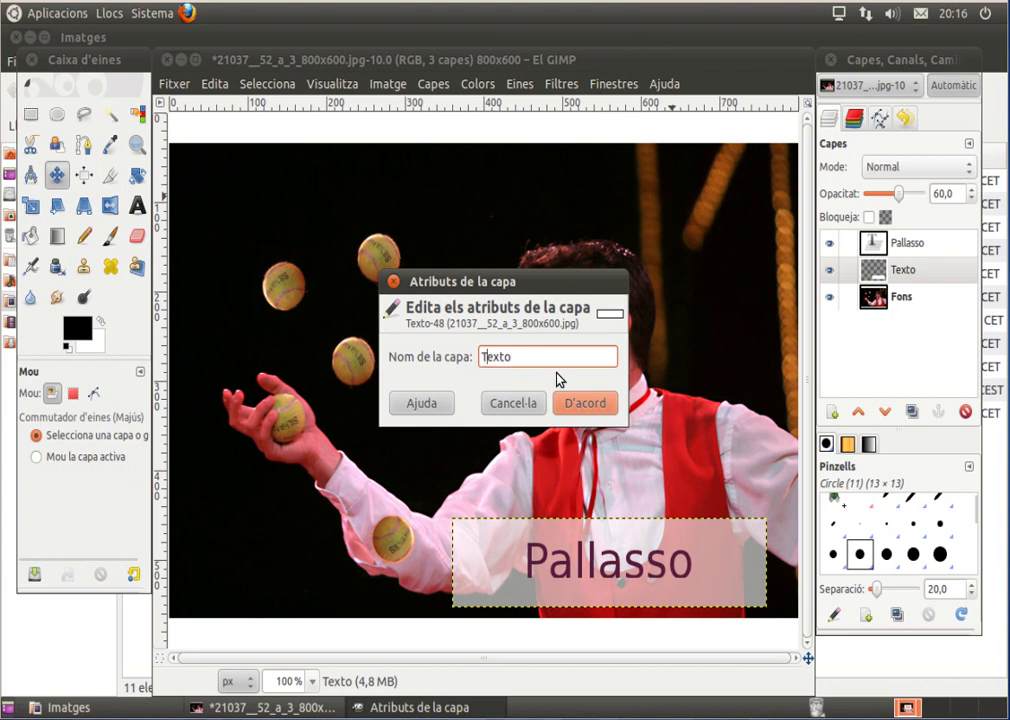
text(Fons -)
click(570, 405)
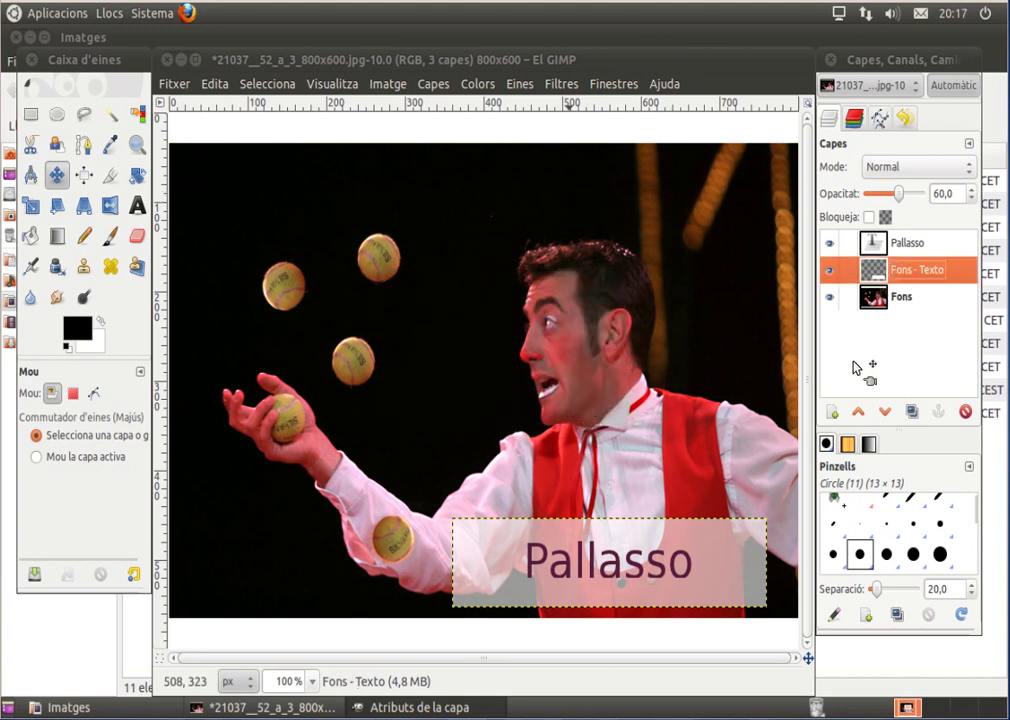
Drag the Fons - Texto banner's opacity down to about 25.8, then select the Pallasso layer.
click(918, 195)
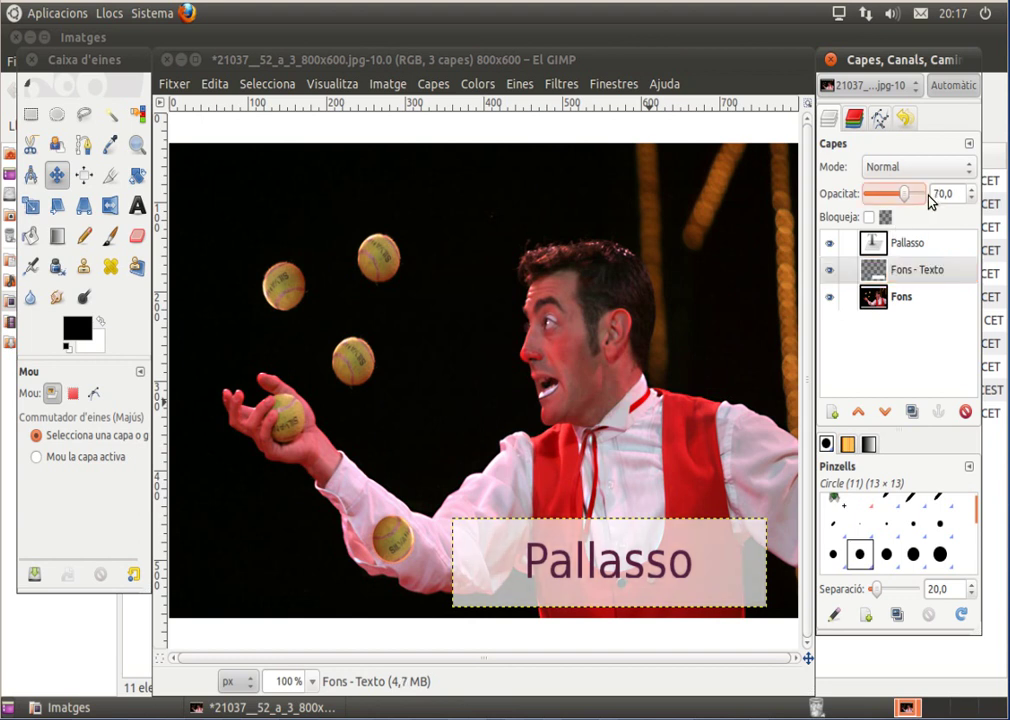
mouse_move(924, 197)
mouse_down()
mouse_move(934, 200)
mouse_move(868, 195)
mouse_move(890, 196)
mouse_up()
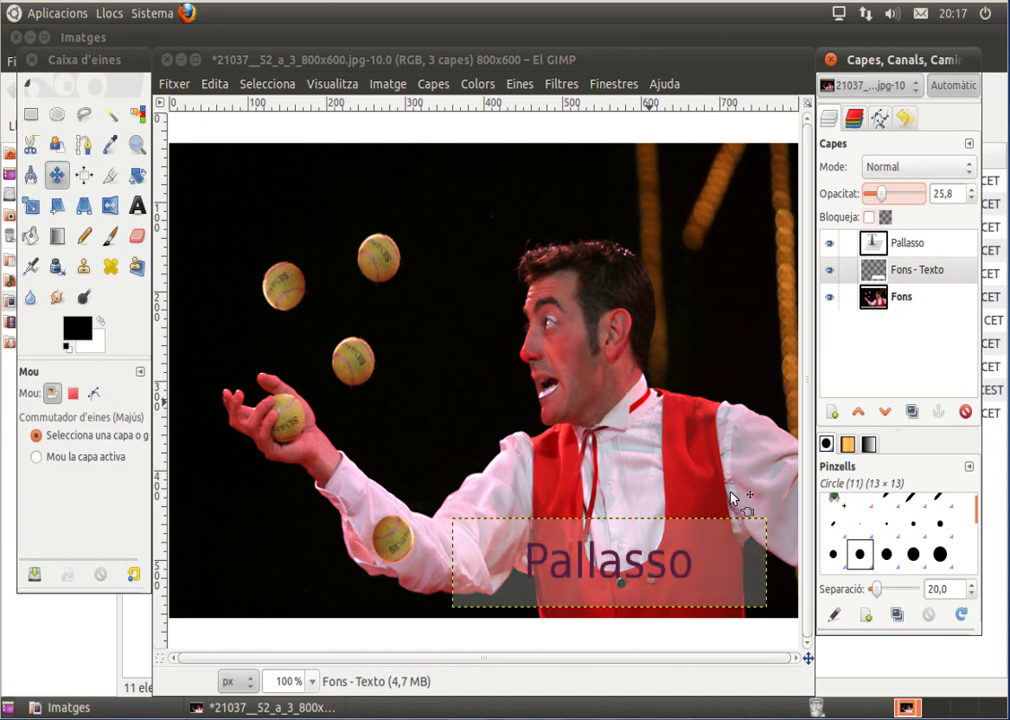
click(901, 247)
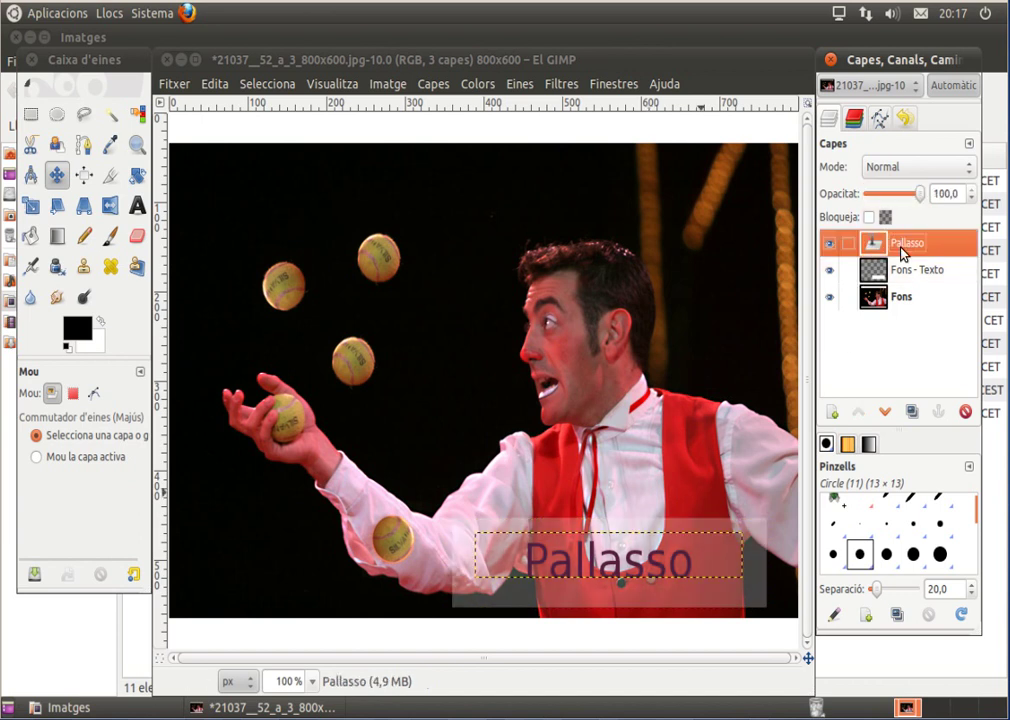
Stretch the Pallasso text box down to 340 × 65 pixels and close the text editor.
click(610, 566)
click(620, 578)
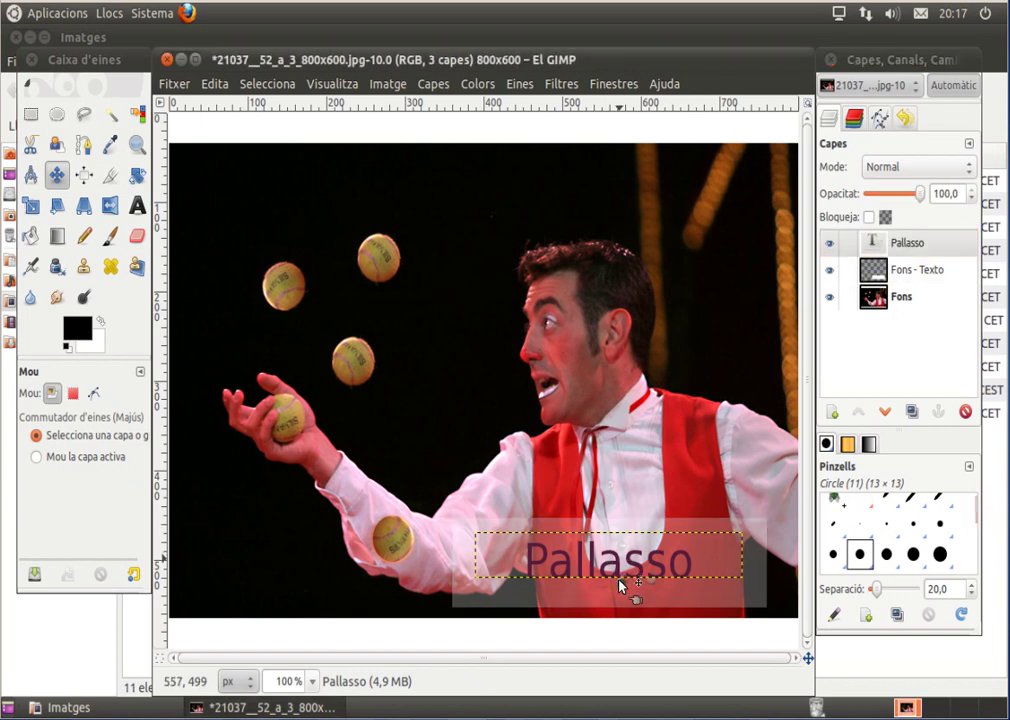
click(137, 205)
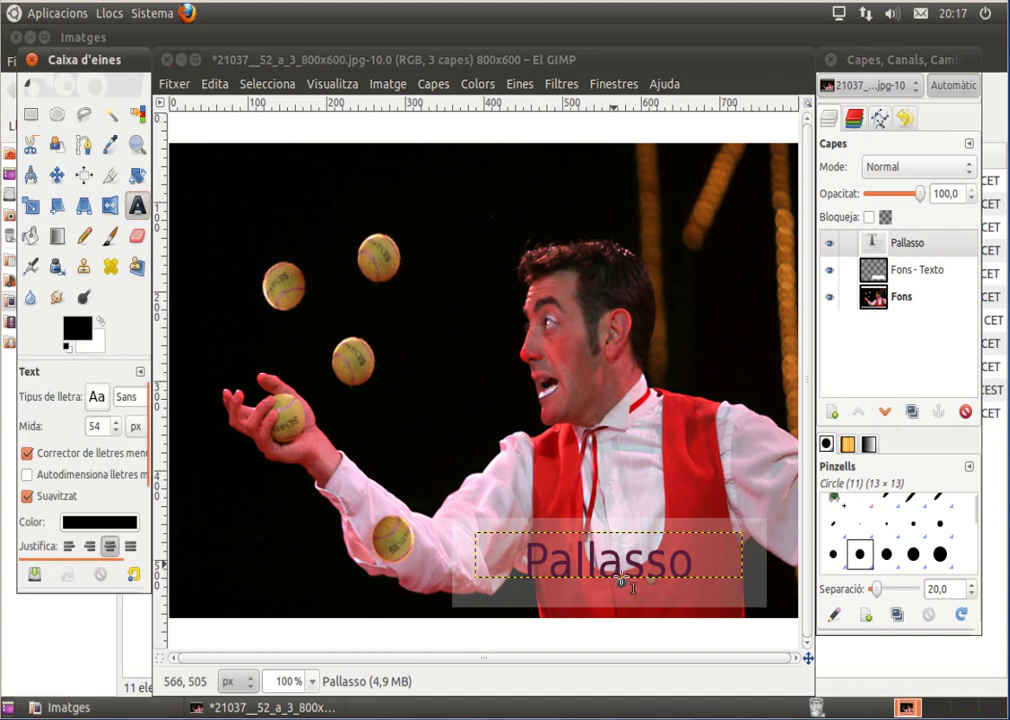
click(622, 578)
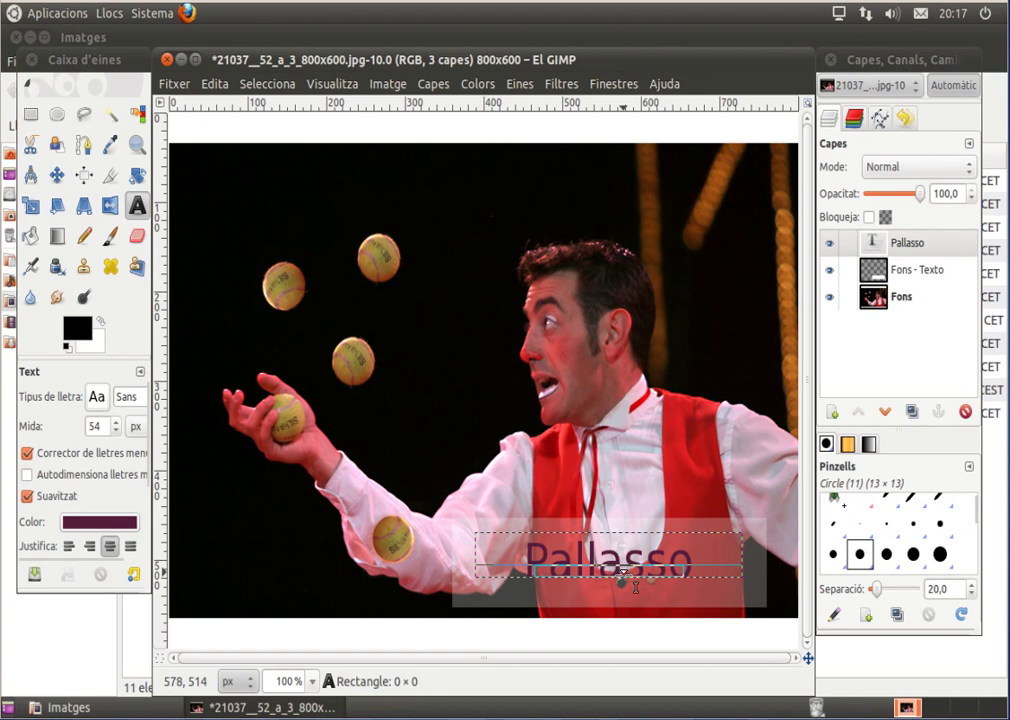
click(622, 580)
drag(622, 580, 622, 589)
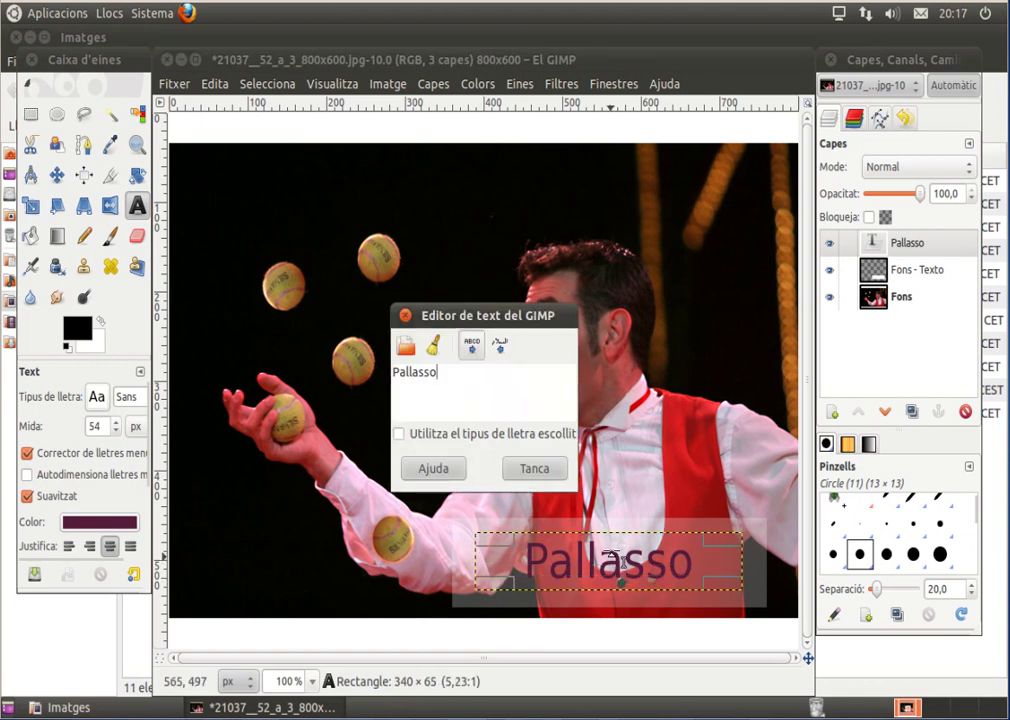
click(535, 469)
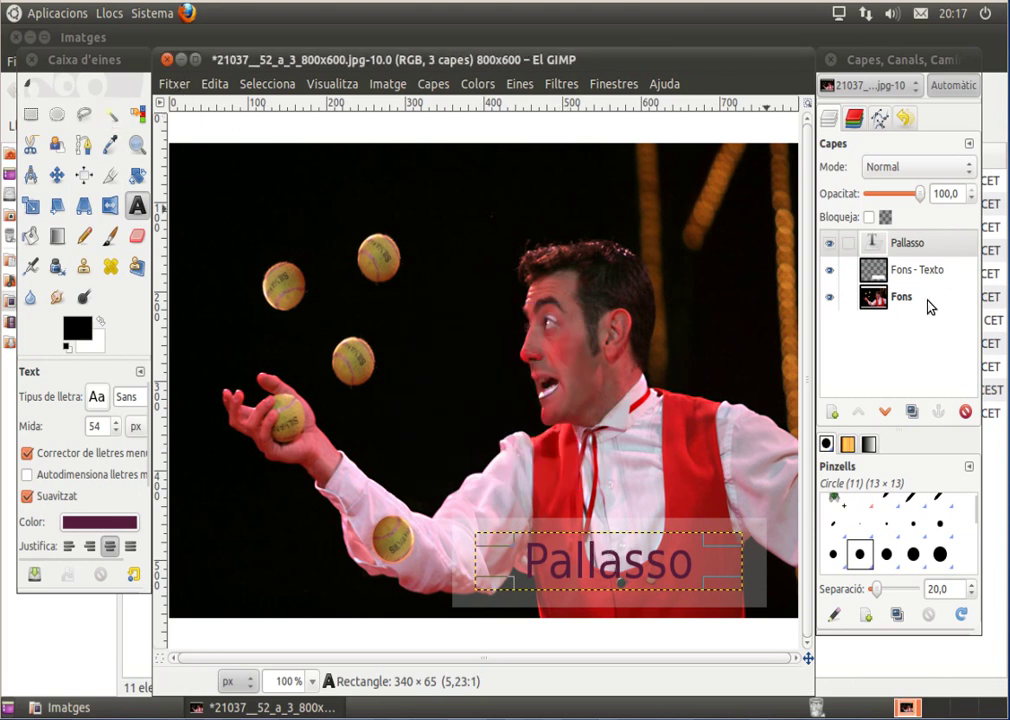
Select the Fons - Texto banner layer with the Move tool, then bring up the Fitxer menu.
click(901, 296)
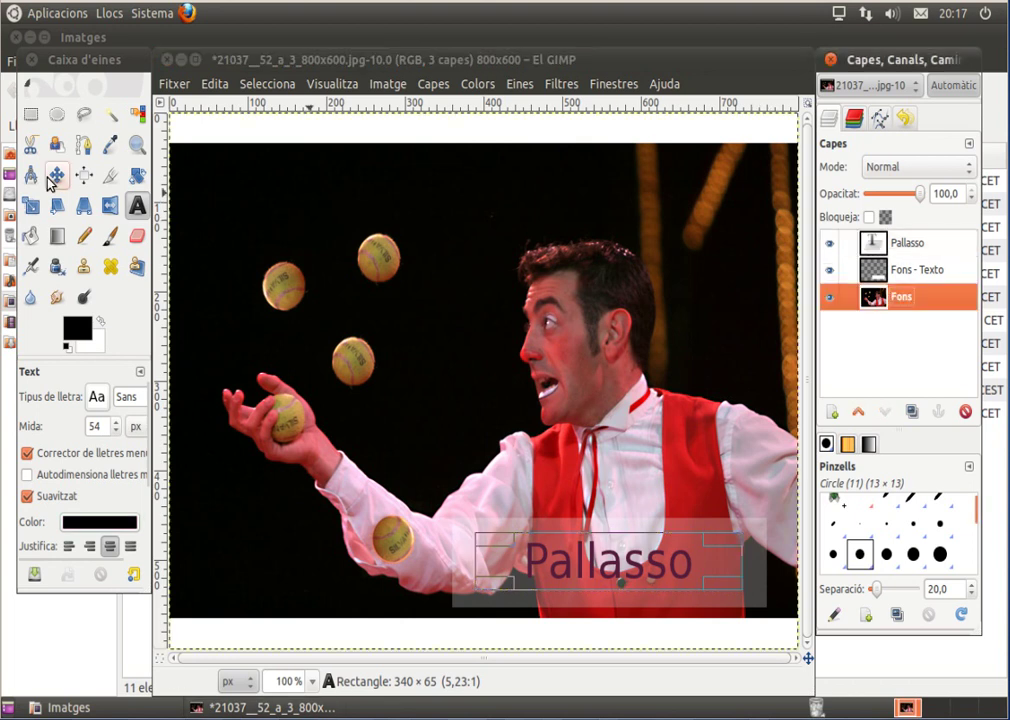
click(57, 174)
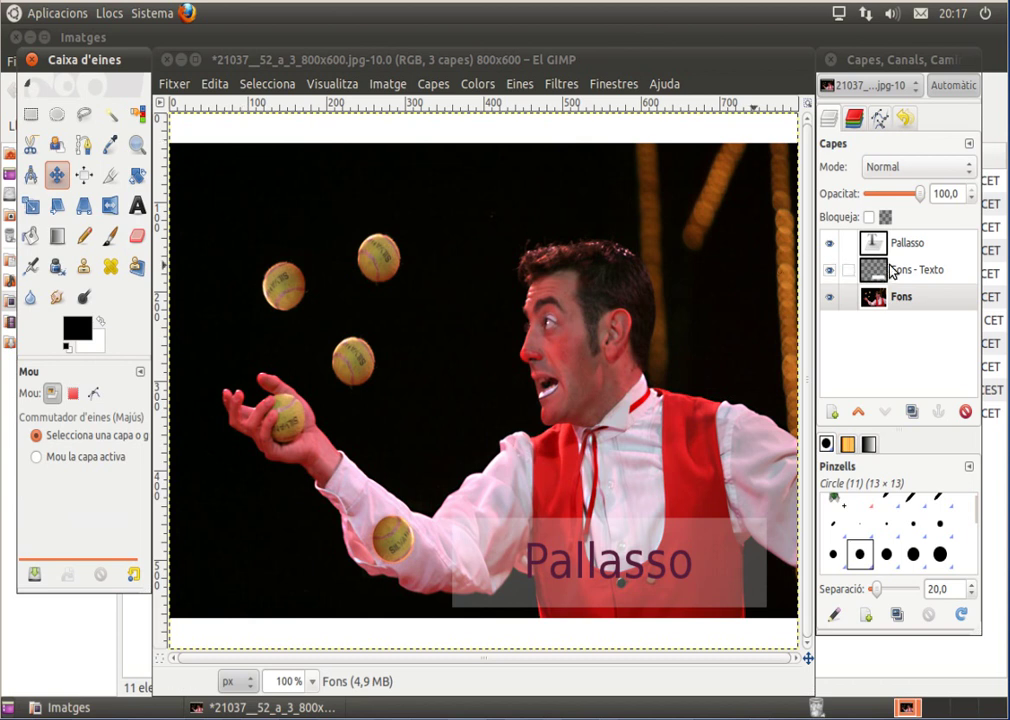
key(Page_Up)
drag(915, 205, 914, 197)
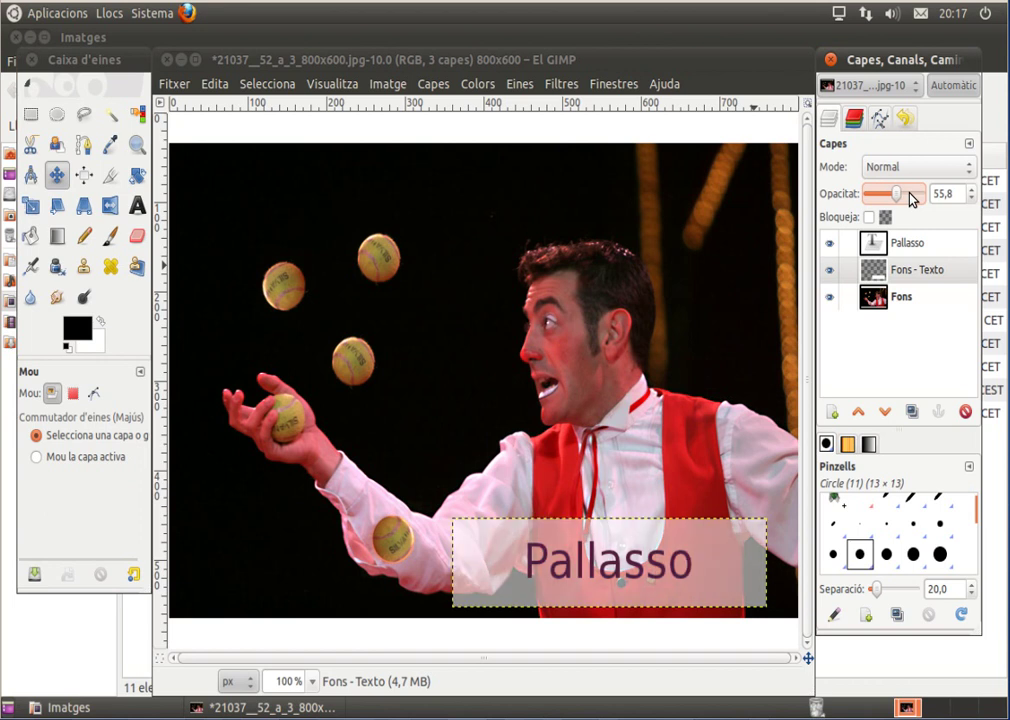
click(172, 86)
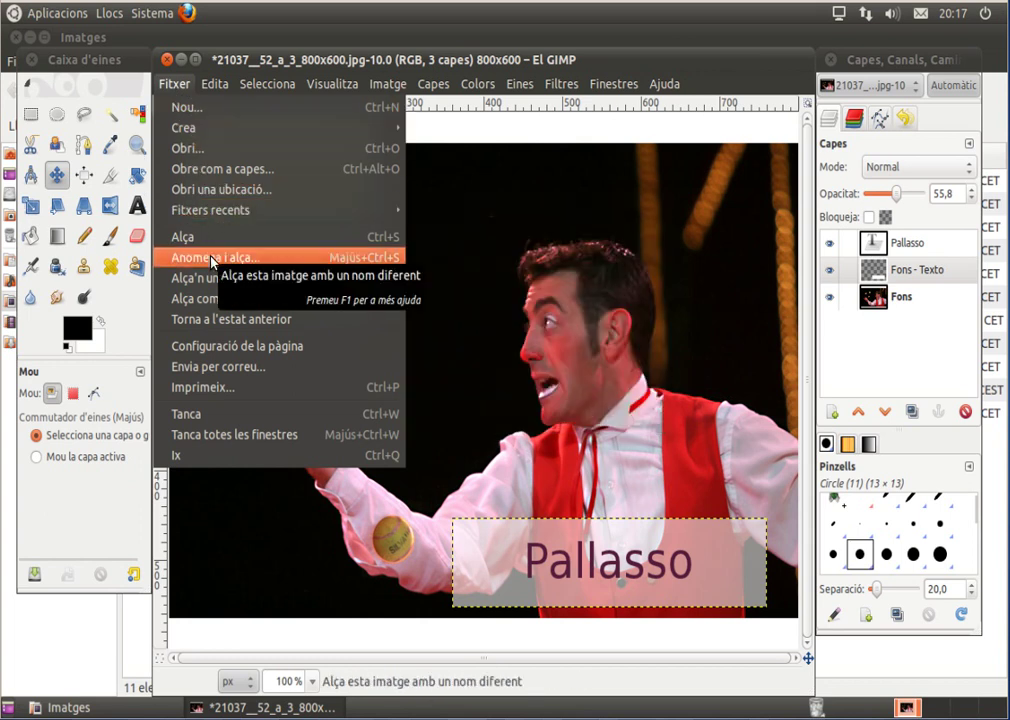
Save the image as GIMP XCF '21037__52_a_3_800x600-capes-fons-i-texto.xcf' in the Imatges folder.
click(213, 258)
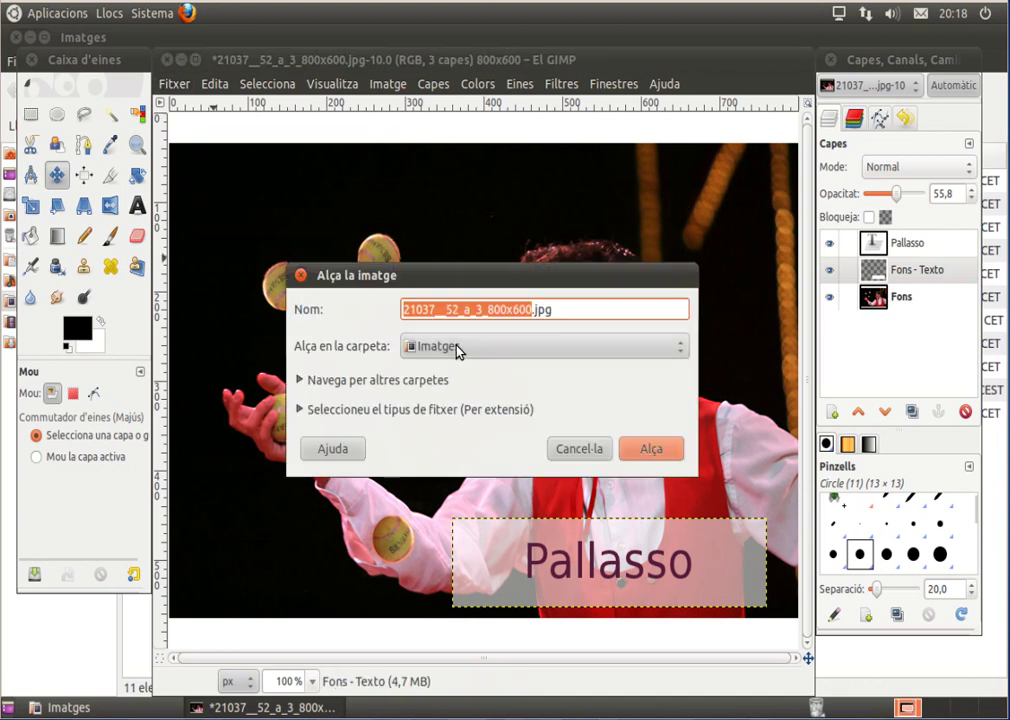
click(541, 311)
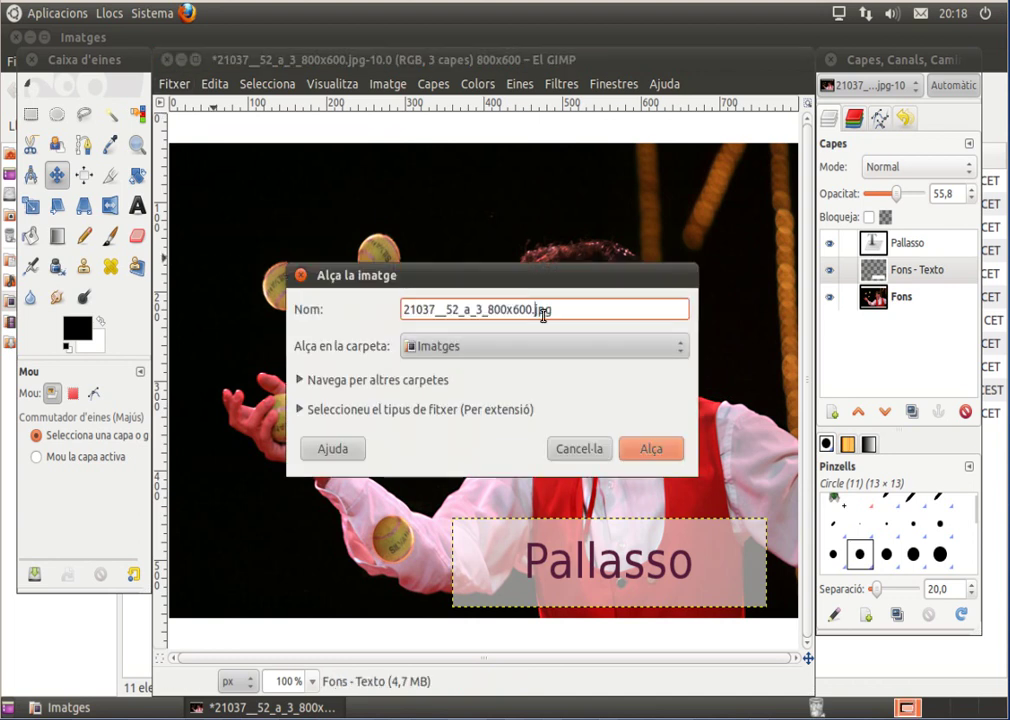
key(Left)
text(-capes-fons)
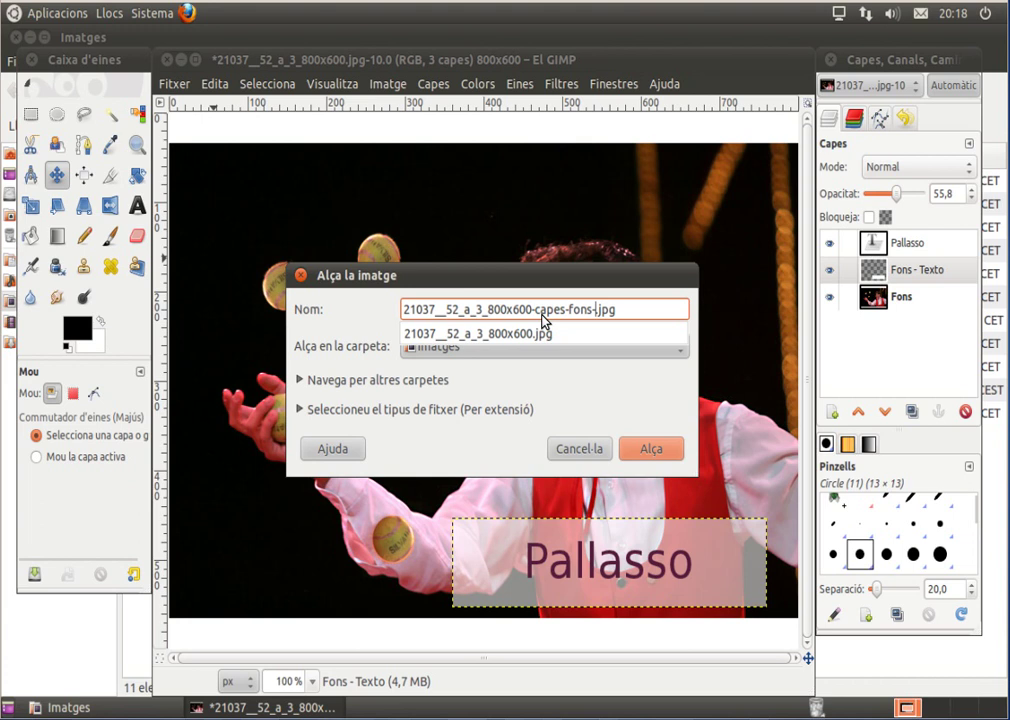
text(i-texto)
key(Escape)
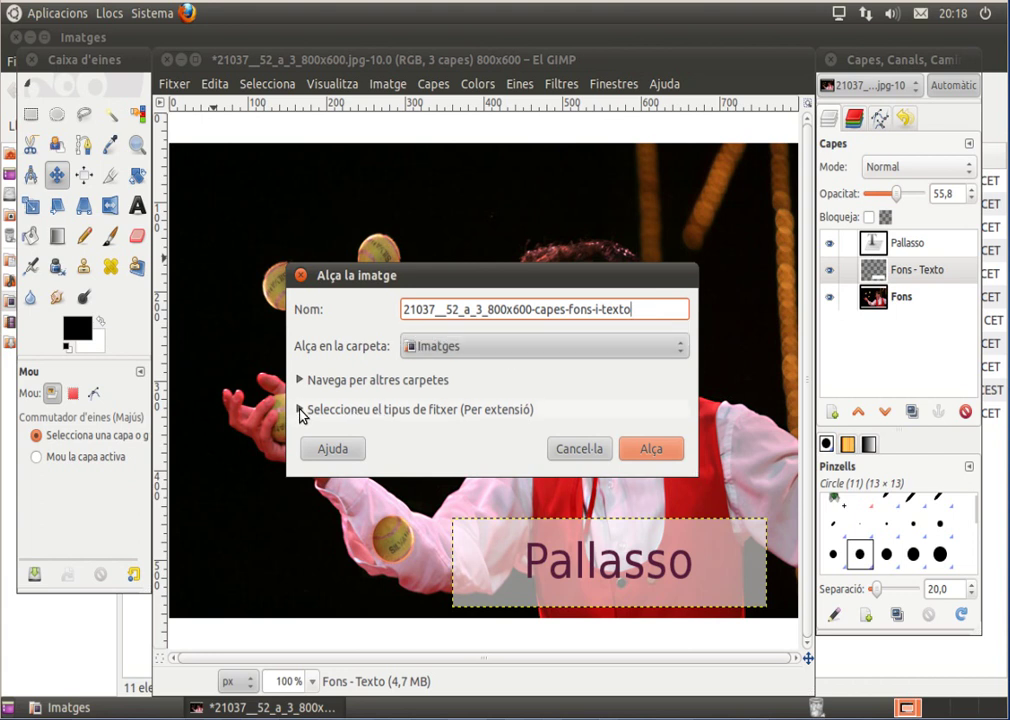
click(302, 411)
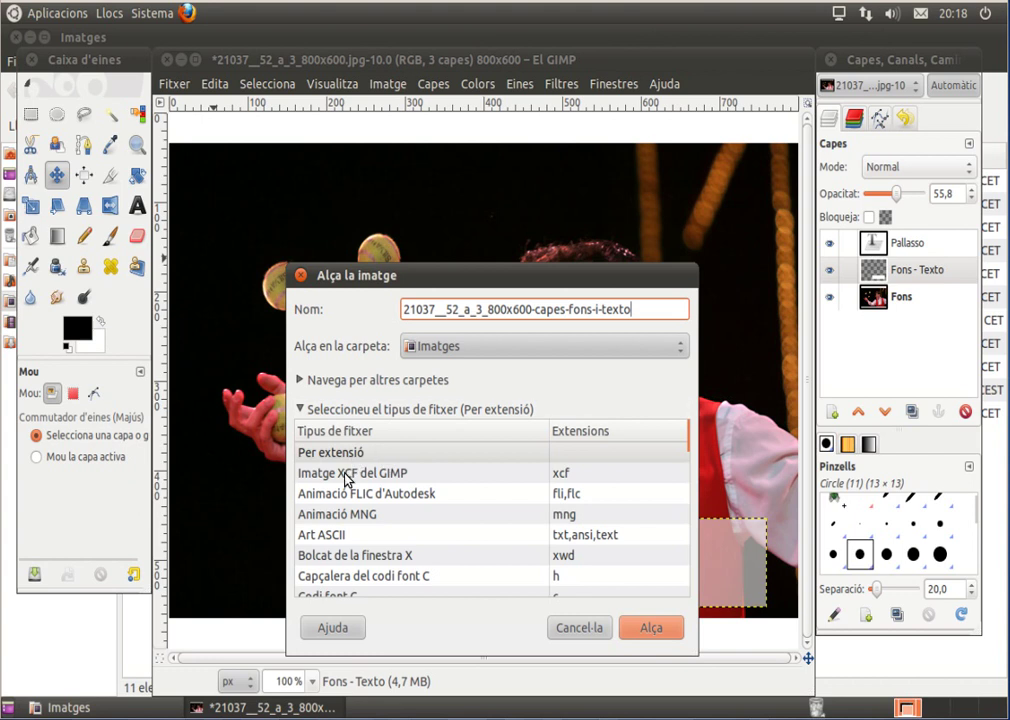
click(362, 477)
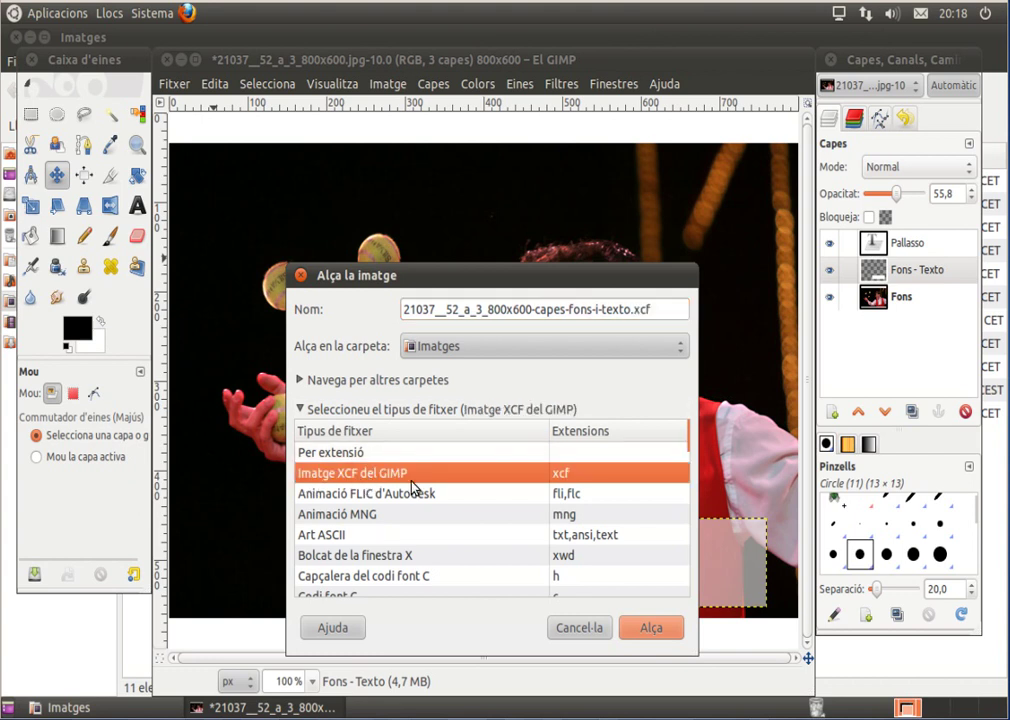
click(660, 635)
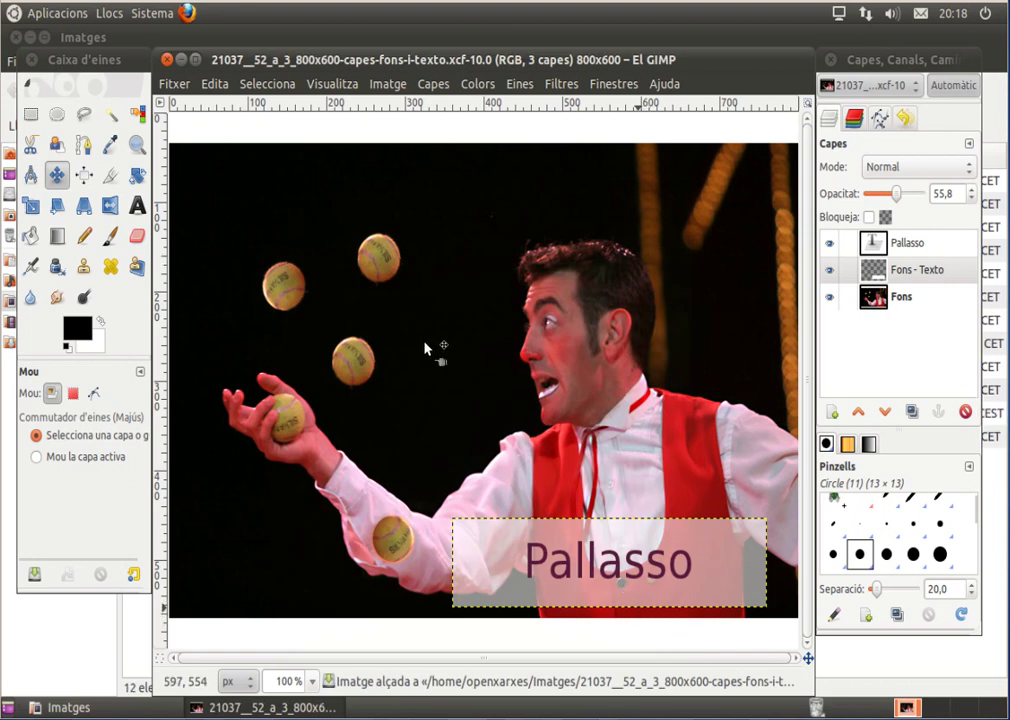
Save a copy as '21037__52_a_3_800x600-capes-fons-i-texto.jpg', flattening it, at JPEG quality 100.
click(176, 86)
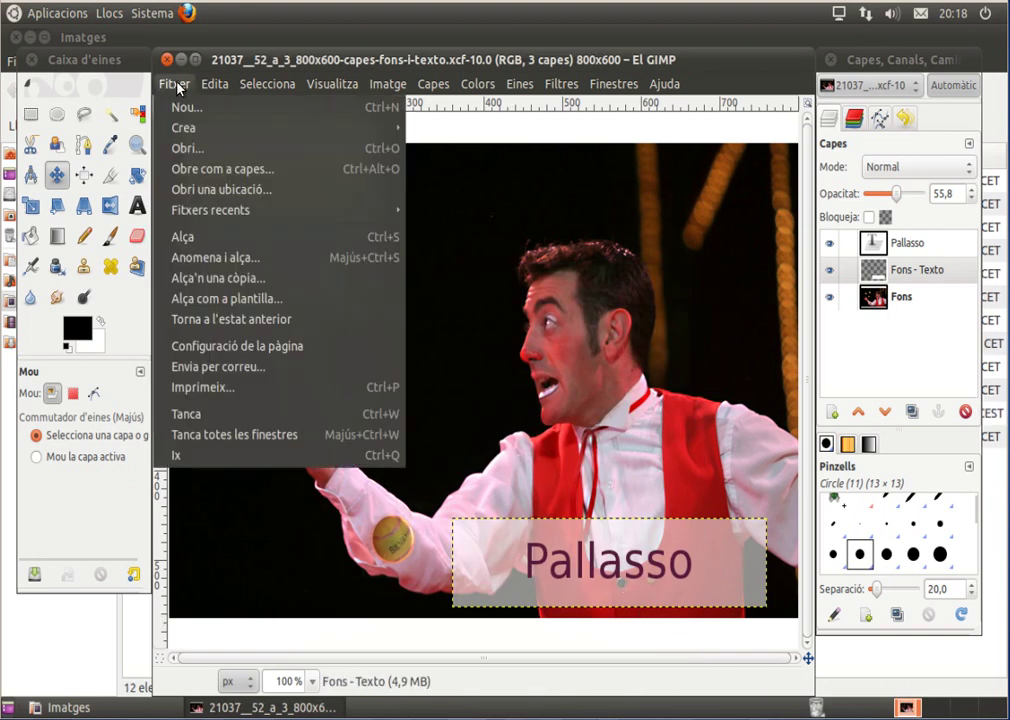
click(210, 258)
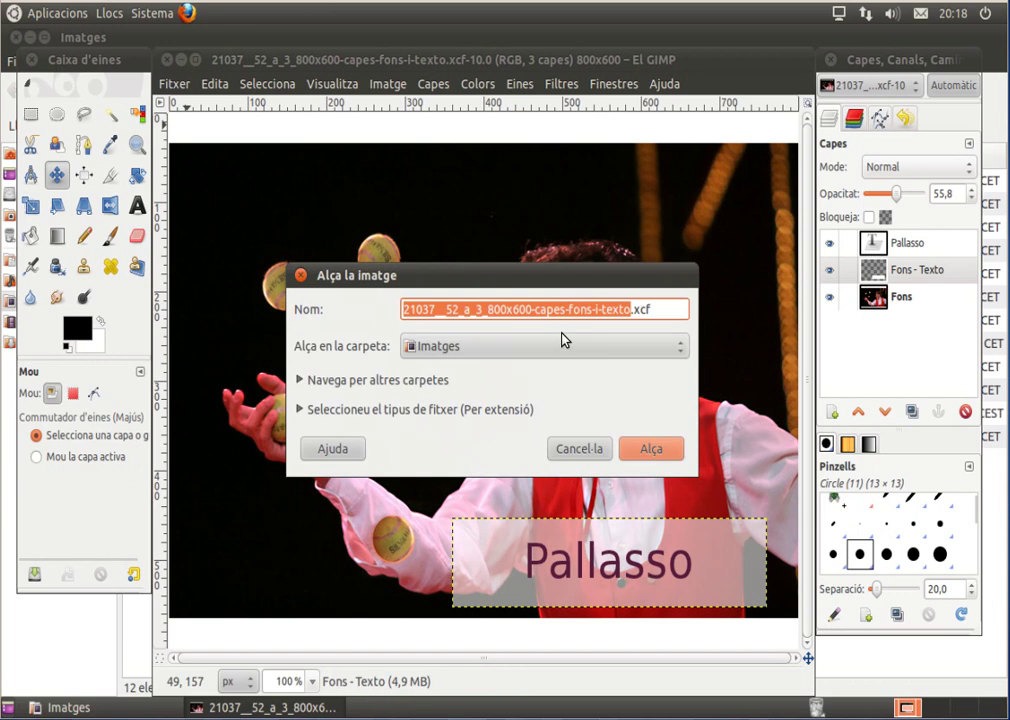
click(662, 312)
key(BackSpace)
key(BackSpace)
key(BackSpace)
text(jpg)
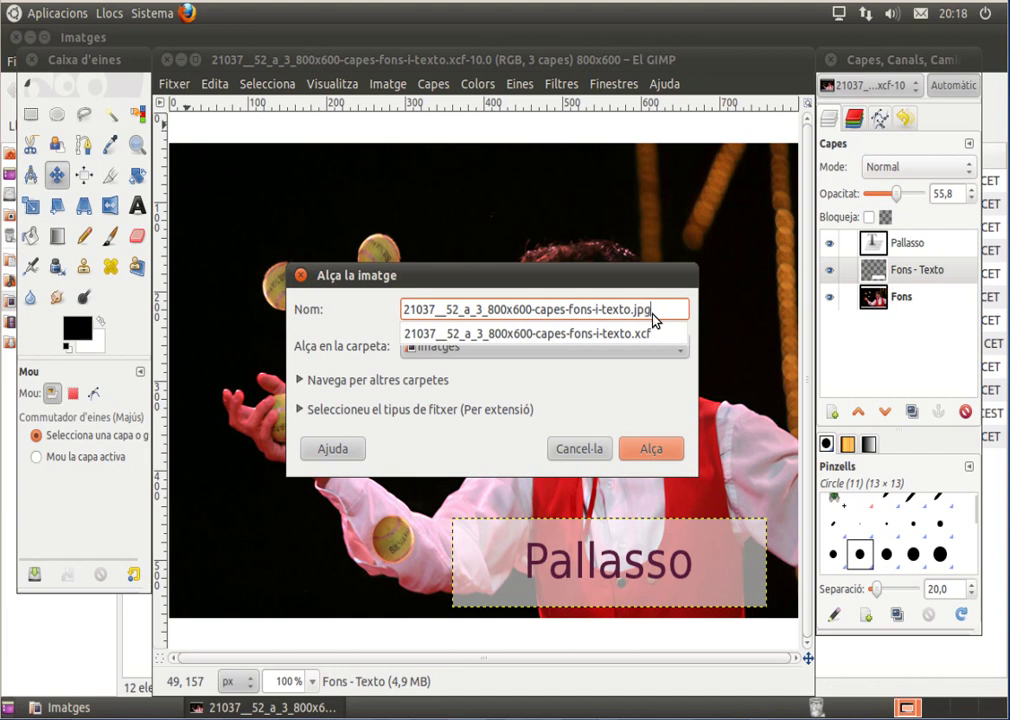
click(648, 451)
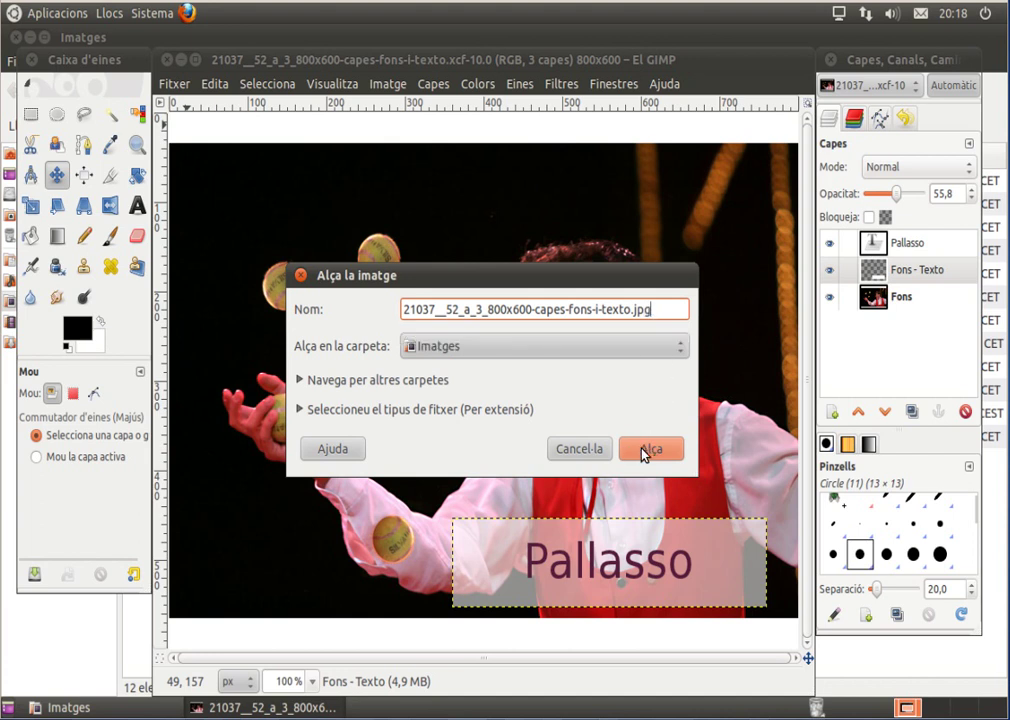
click(651, 455)
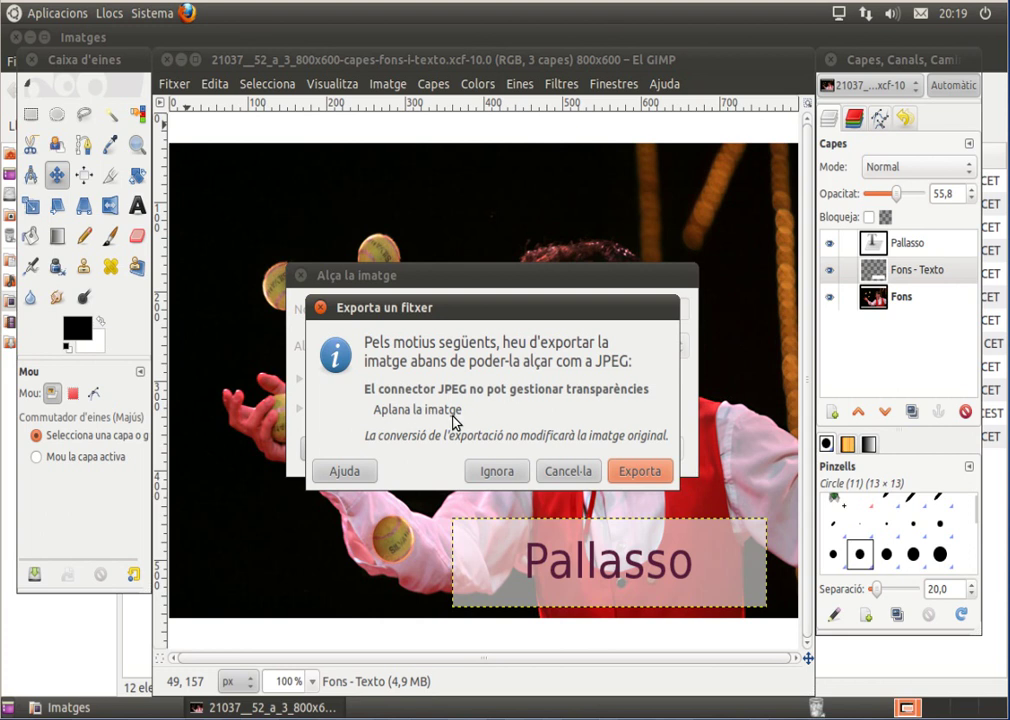
click(637, 471)
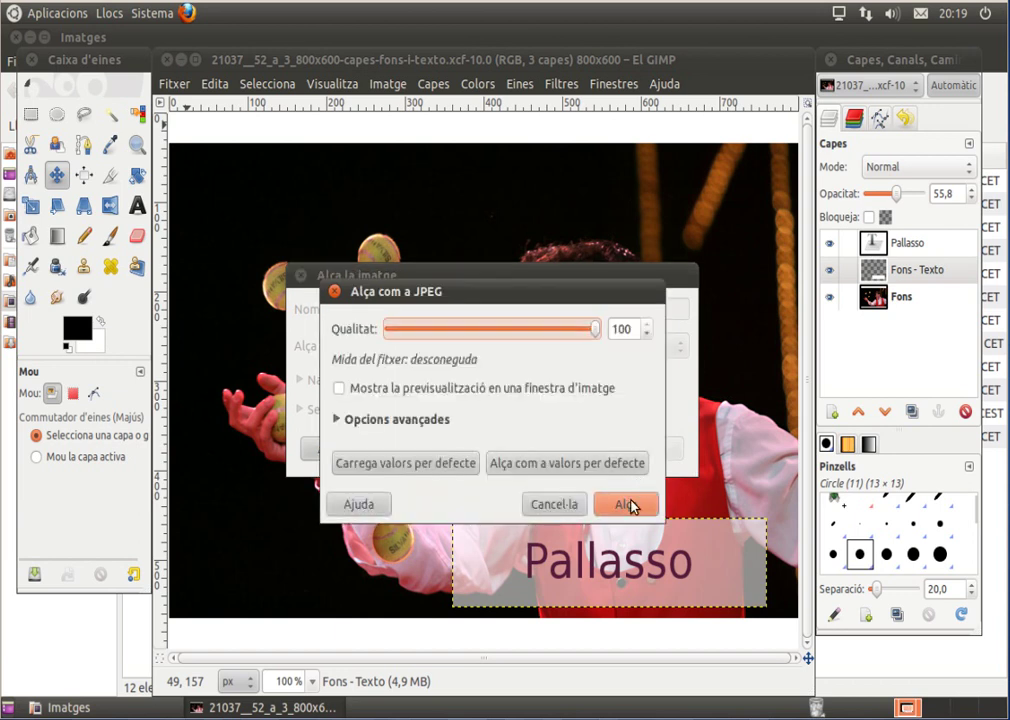
click(629, 505)
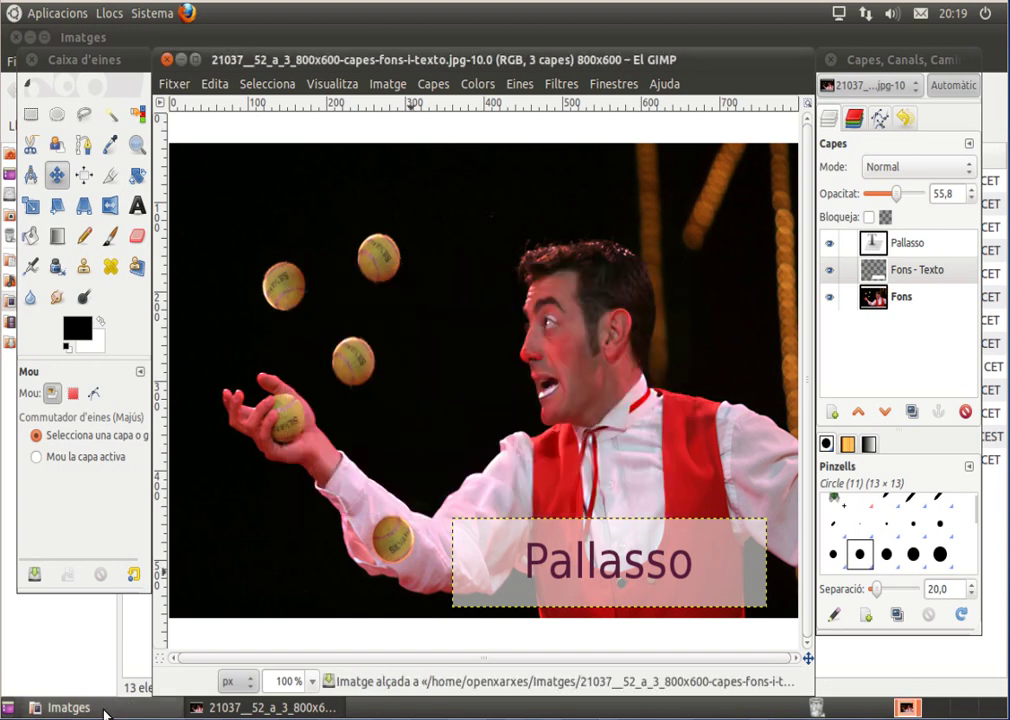
In Imatges, check the XCF and JPEG file sizes and open the JPEG in the image viewer.
click(68, 708)
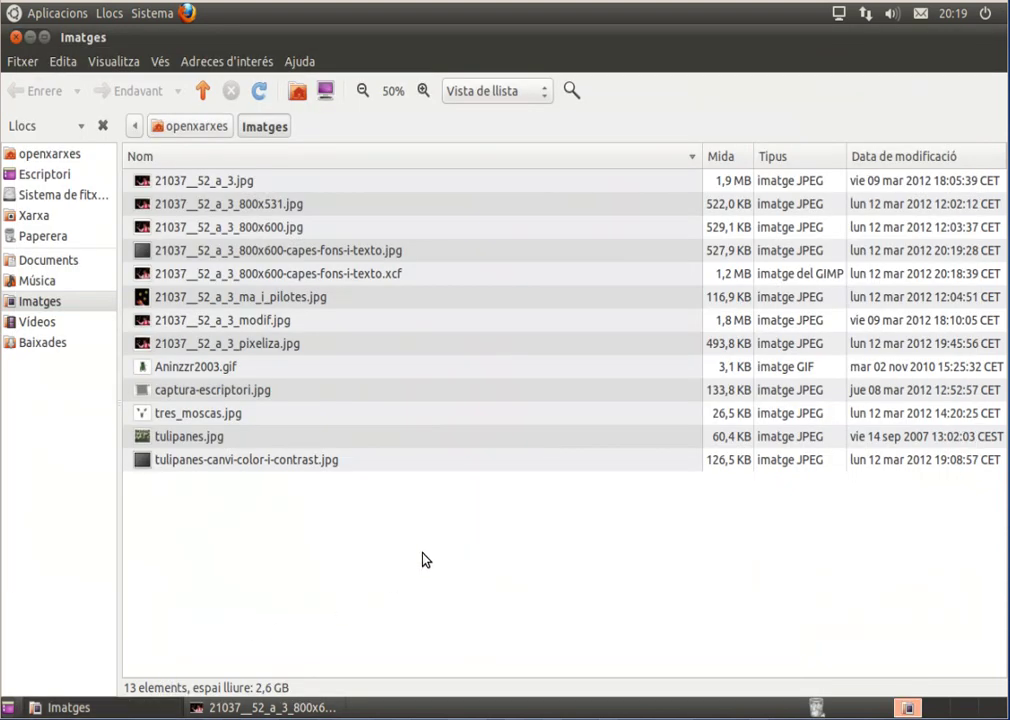
click(397, 277)
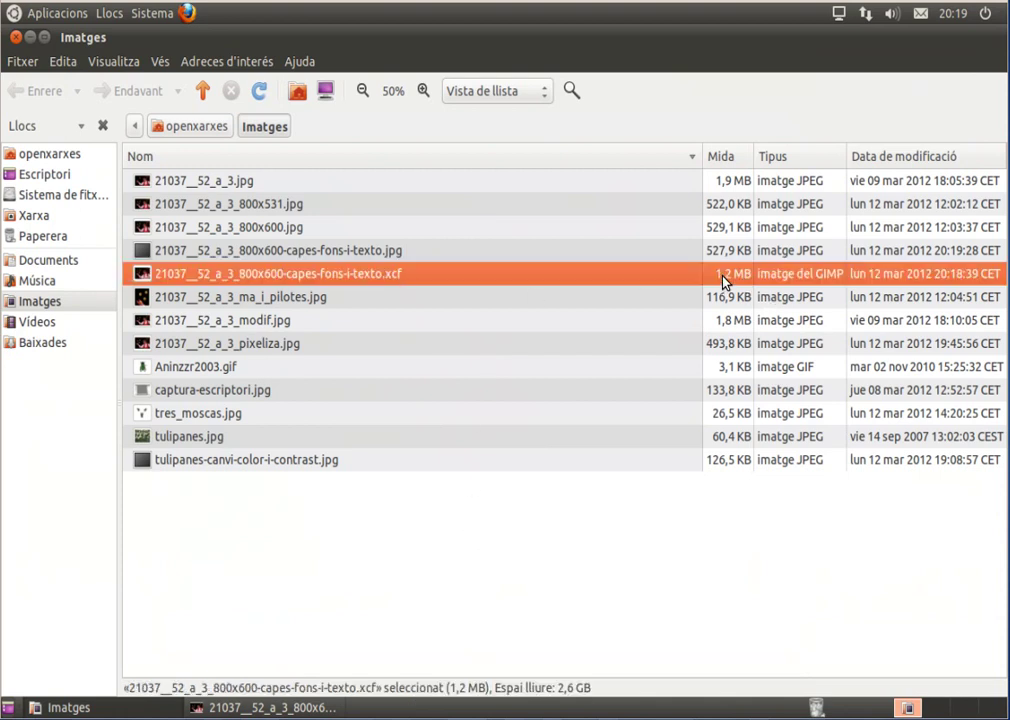
click(388, 252)
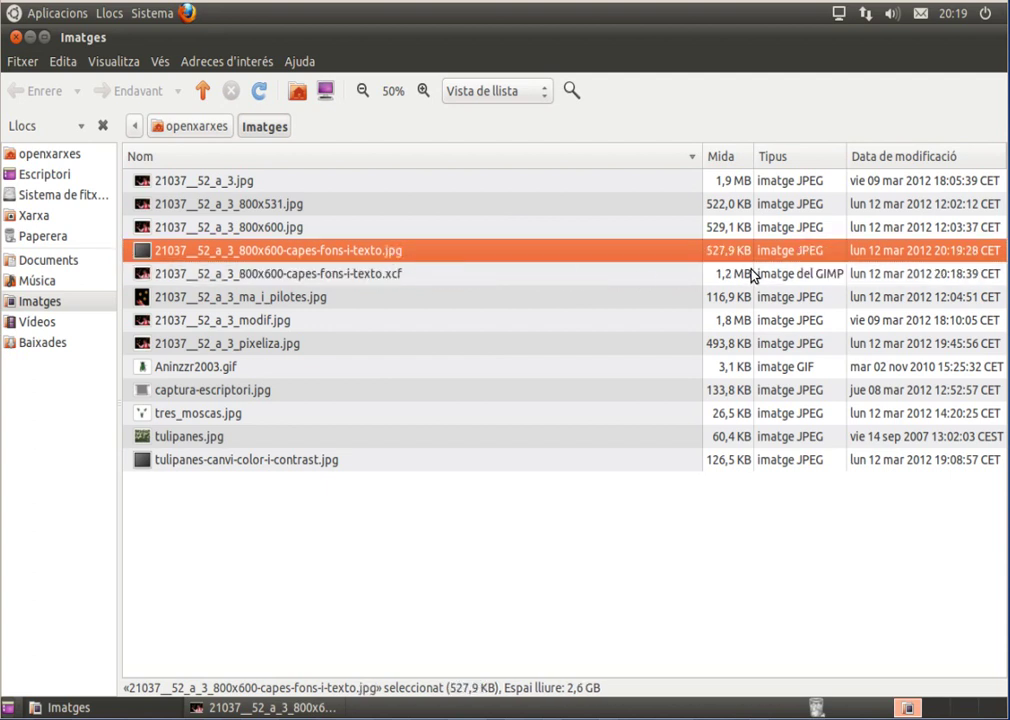
right_click(359, 255)
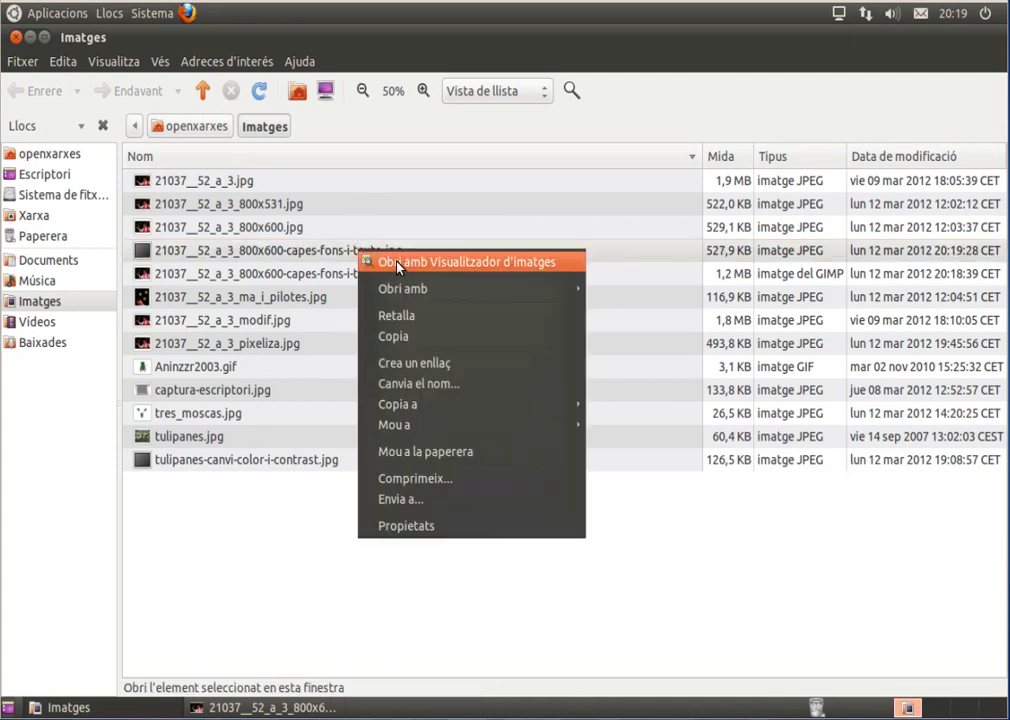
click(398, 262)
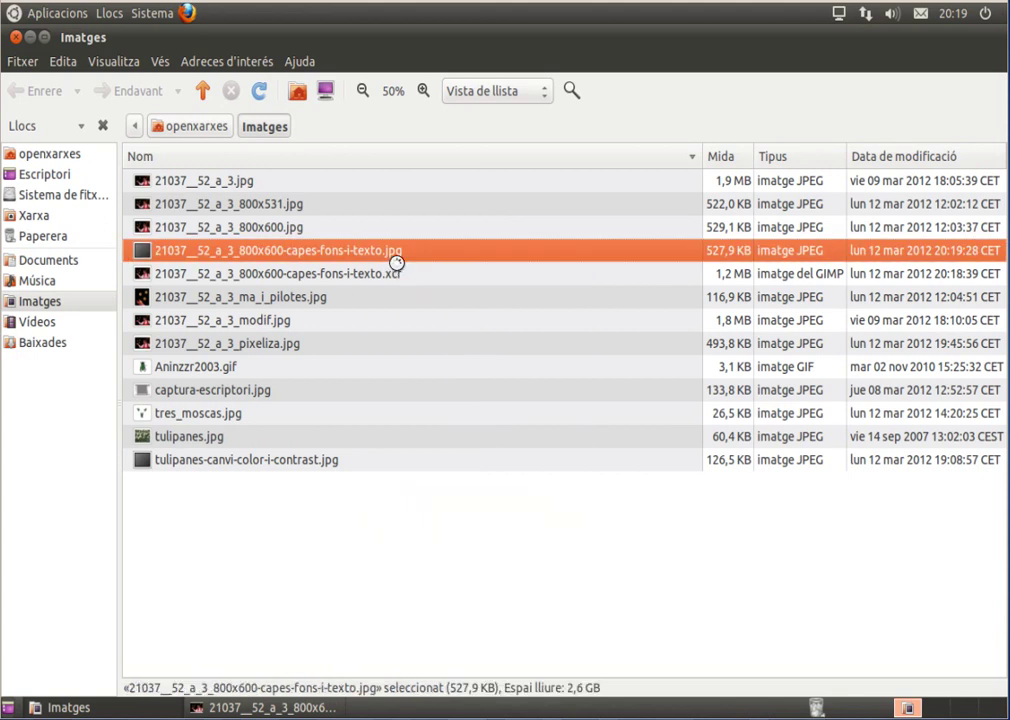